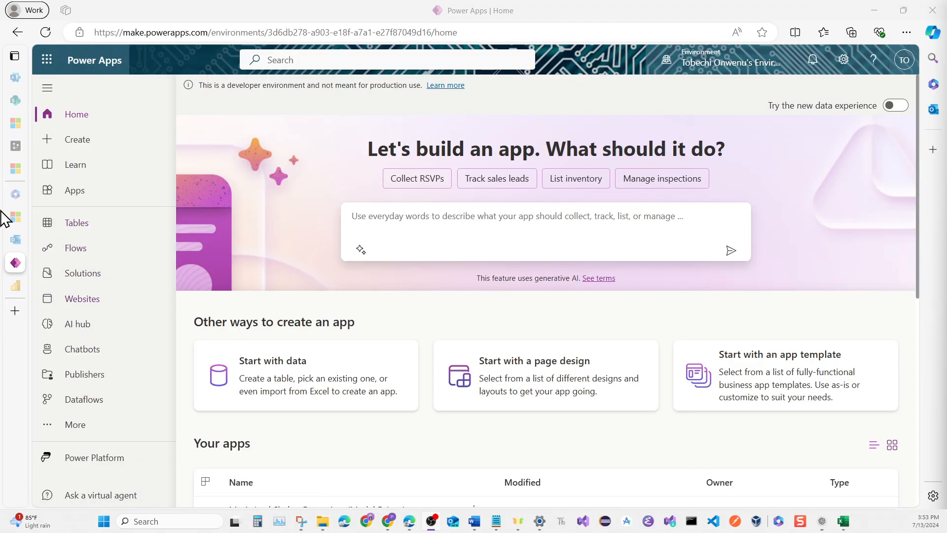
Create a solution named Shelter Solution with Animal Shelter Demo Publisher as its publisher and version 1.0.0.0
mouse_move(5, 215)
mouse_move(42, 163)
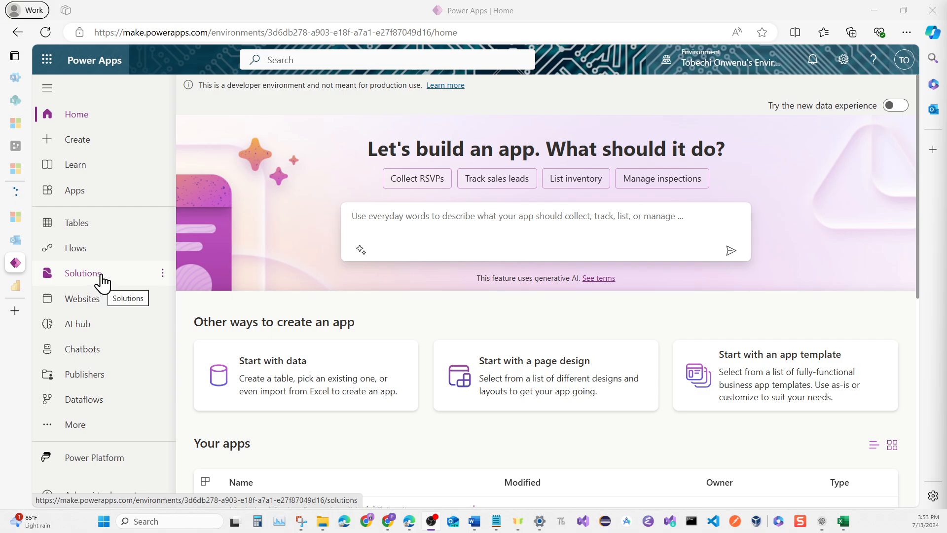
click(83, 273)
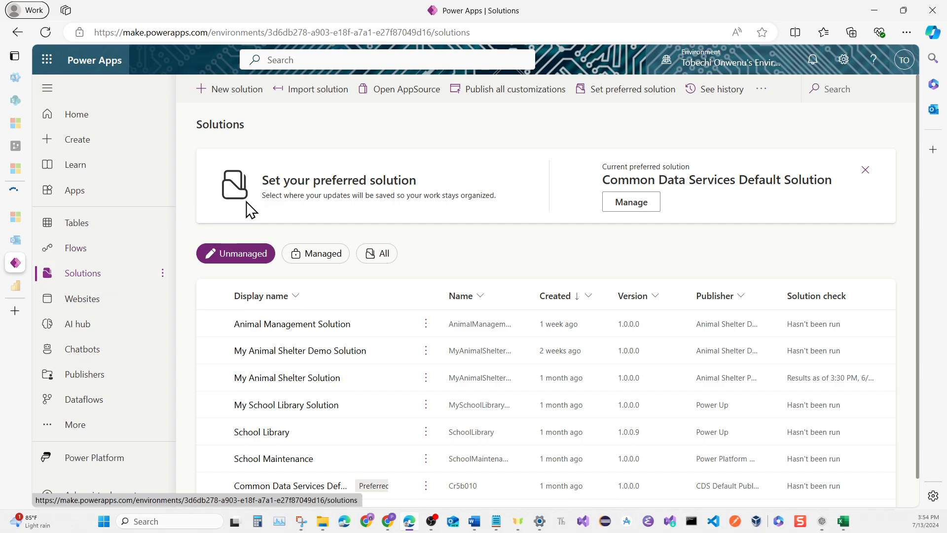
click(241, 103)
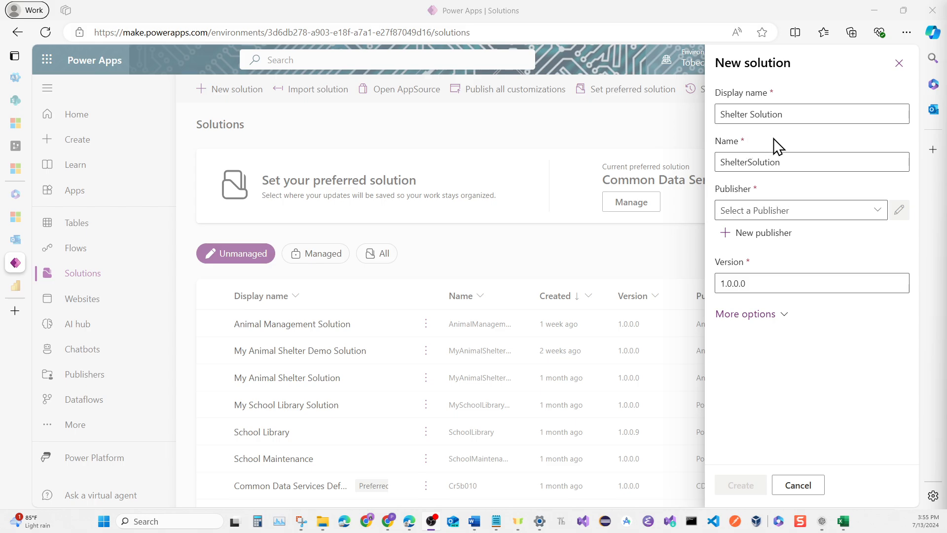
click(878, 213)
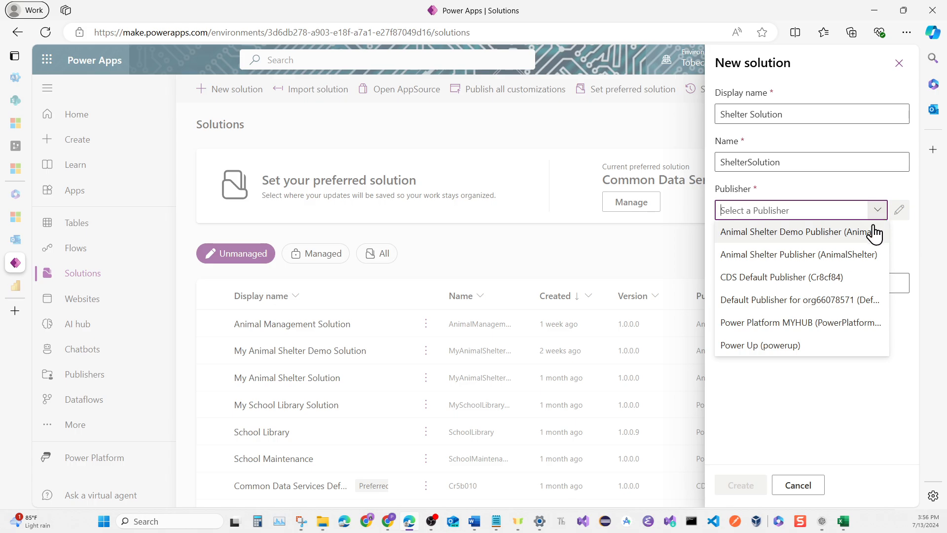
click(866, 240)
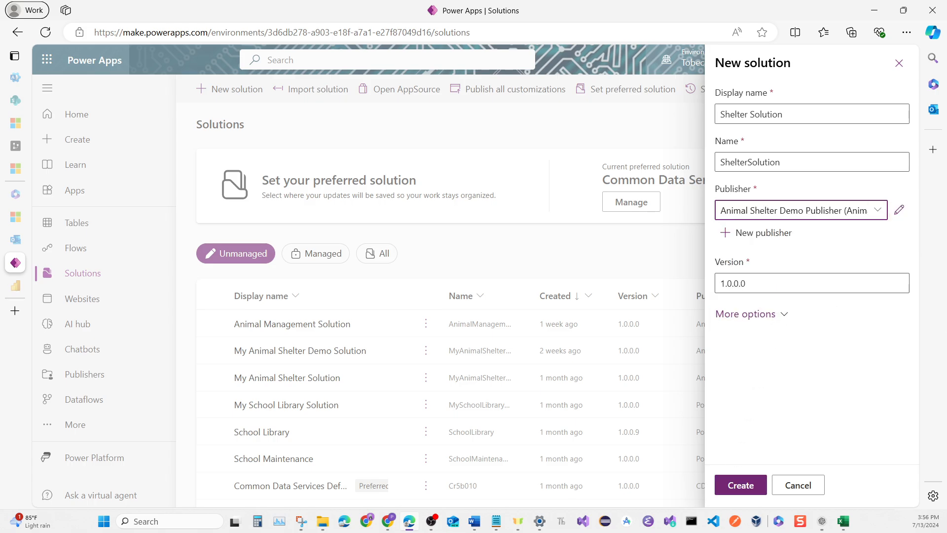
click(747, 487)
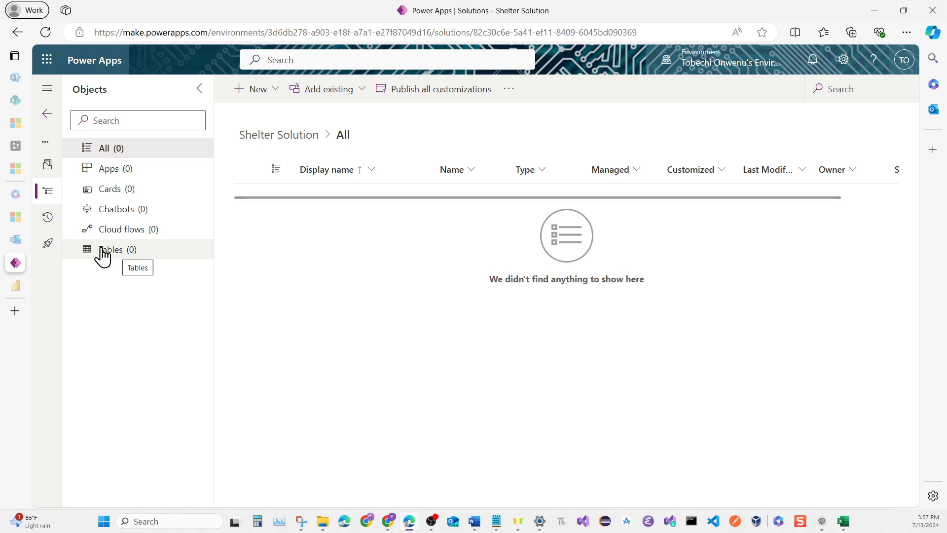
Start a new table named Shelter Information in the solution, with the description "Store shelter Information in the Dataverse"
click(260, 99)
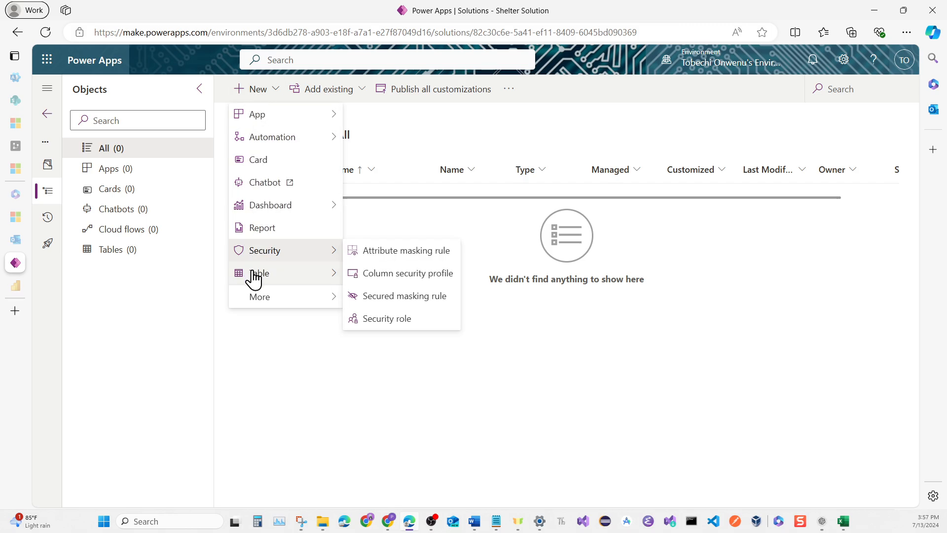
mouse_move(255, 276)
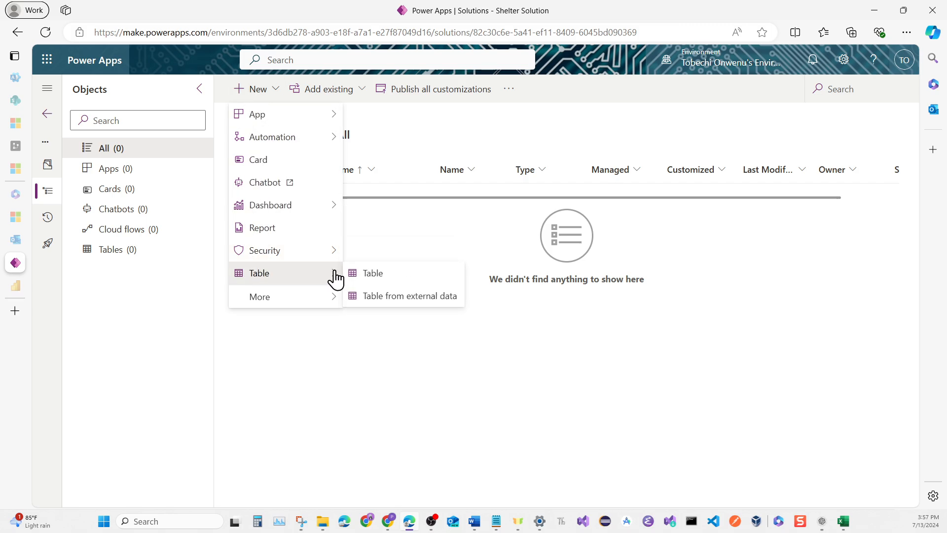
click(363, 274)
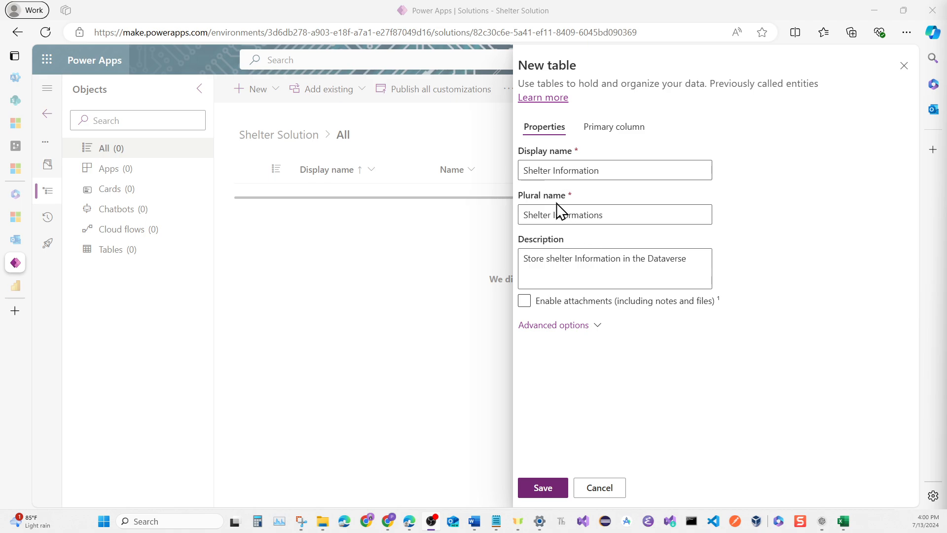
click(546, 261)
Check the column headings in the Shelter table final workbook in Excel and name the new table's primary column Shelter ID
click(606, 130)
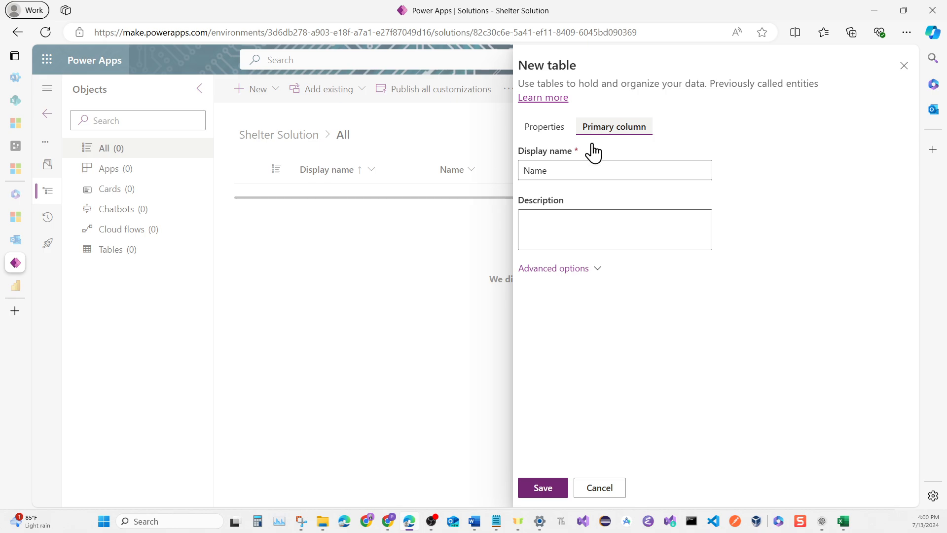
click(556, 175)
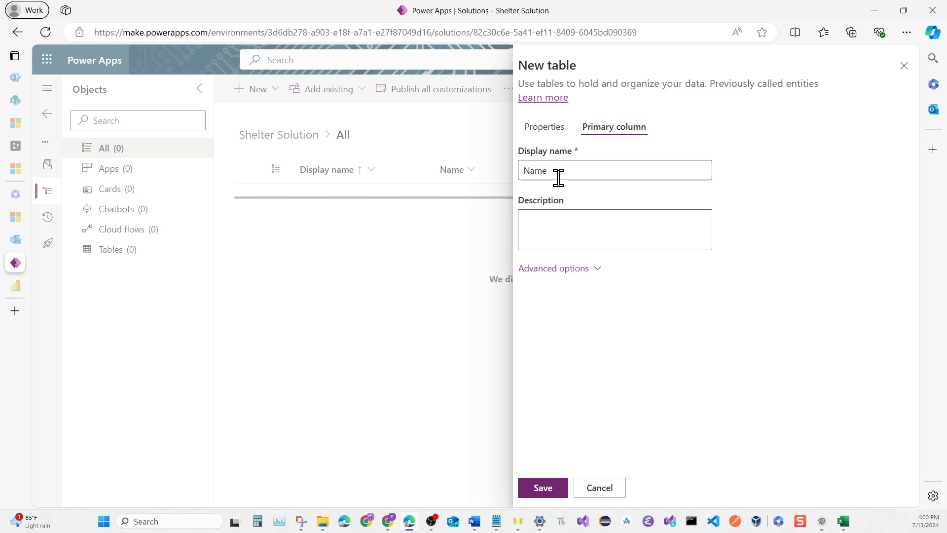
double_click(559, 174)
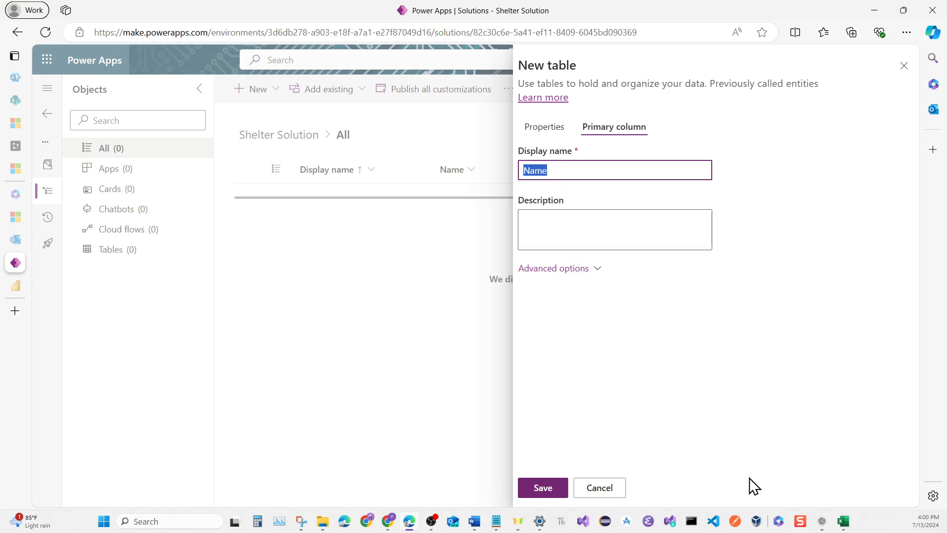
mouse_move(845, 522)
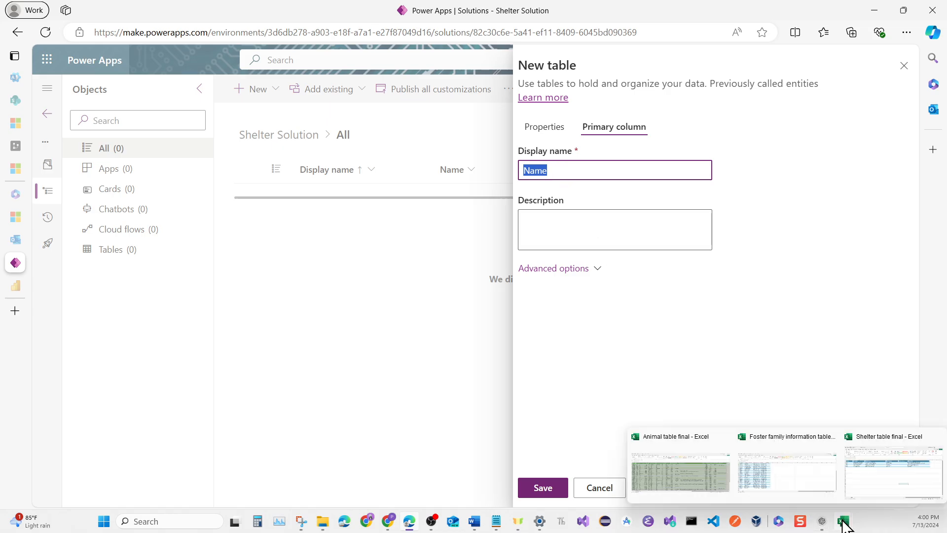
click(867, 475)
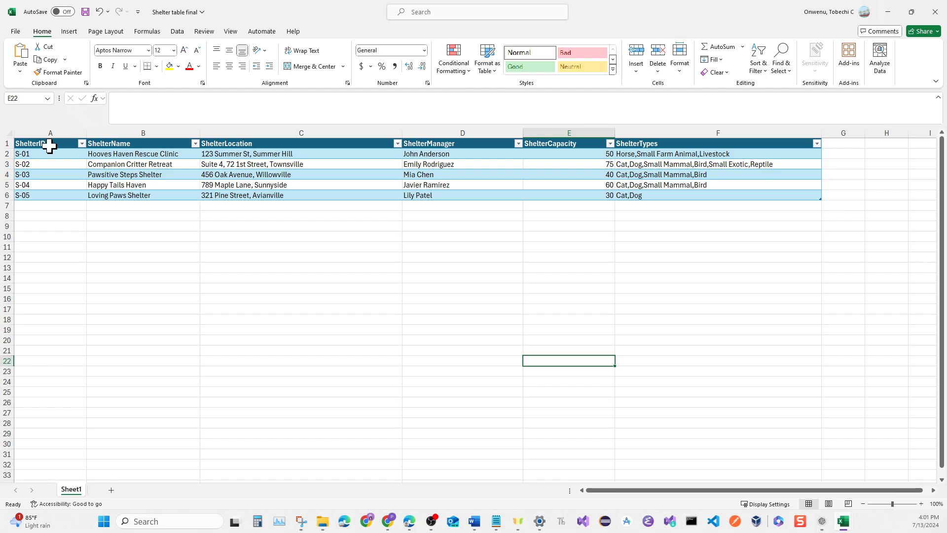
click(883, 9)
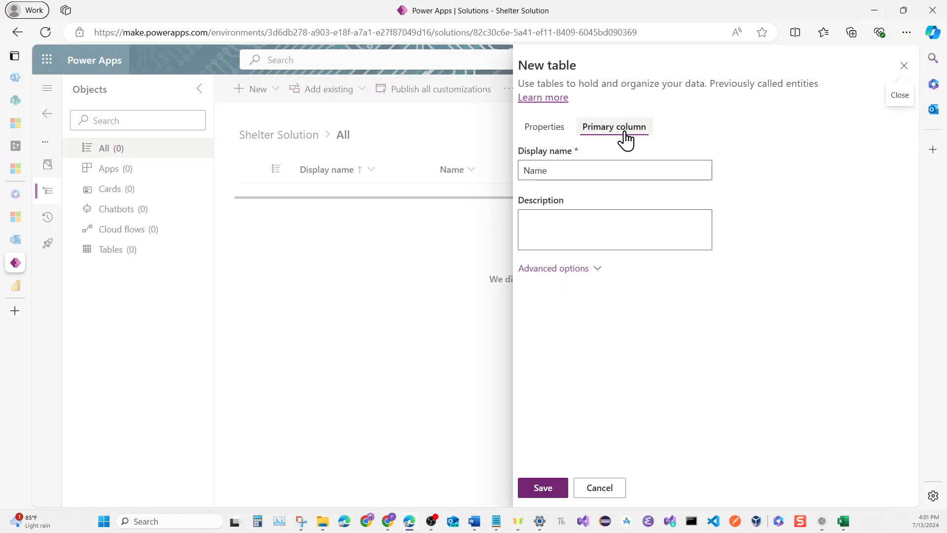
click(595, 169)
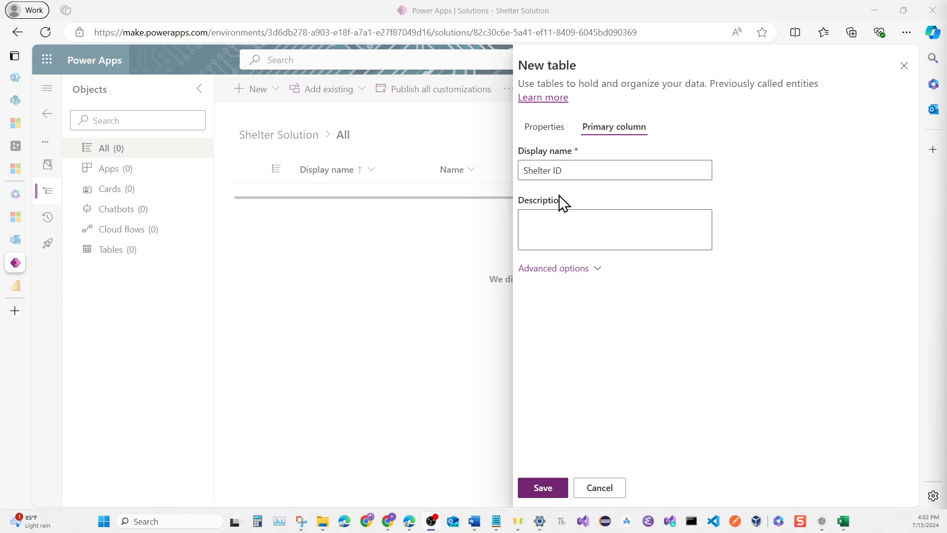
Review the new table's general properties and save the Shelter Information table
click(552, 141)
click(545, 170)
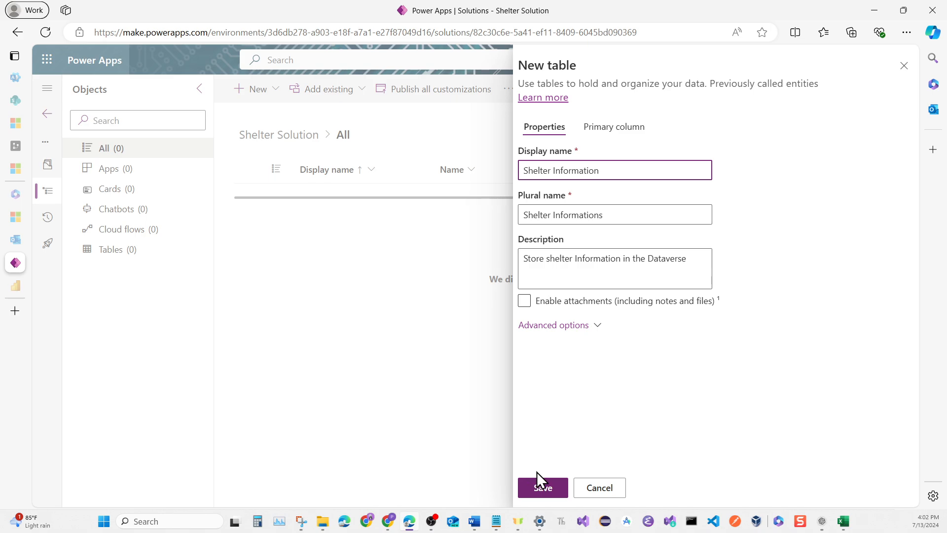
click(540, 489)
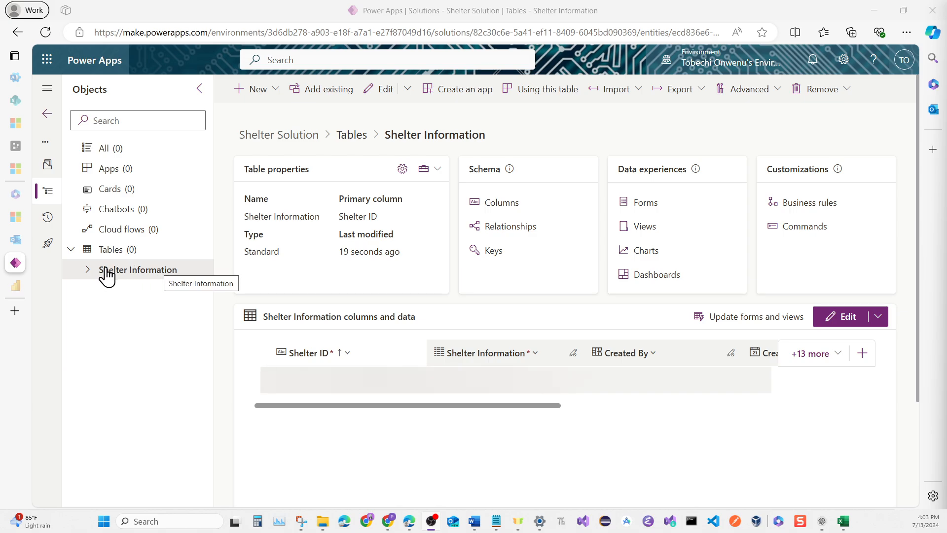
Open the Shelter Information table's column list and check the ShelterName heading in the Shelter table final workbook in Excel
click(87, 272)
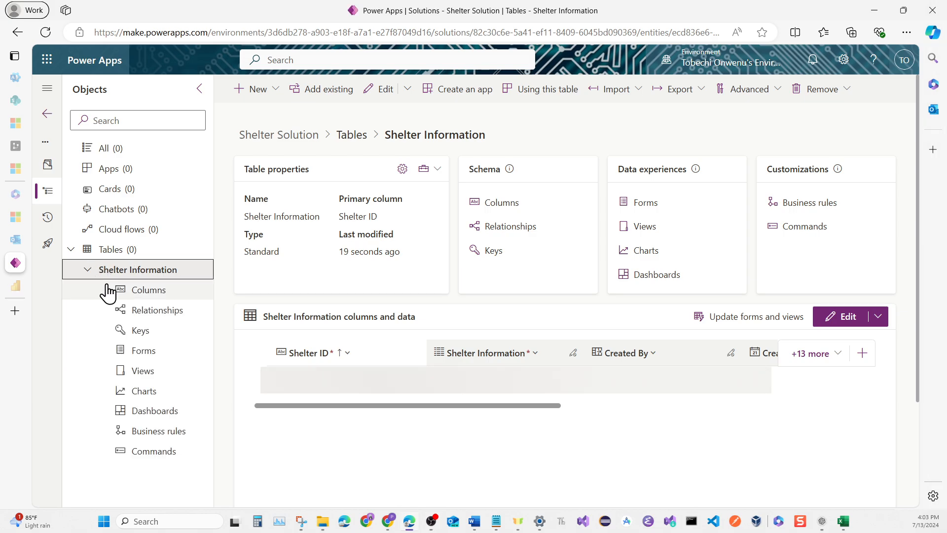
click(132, 293)
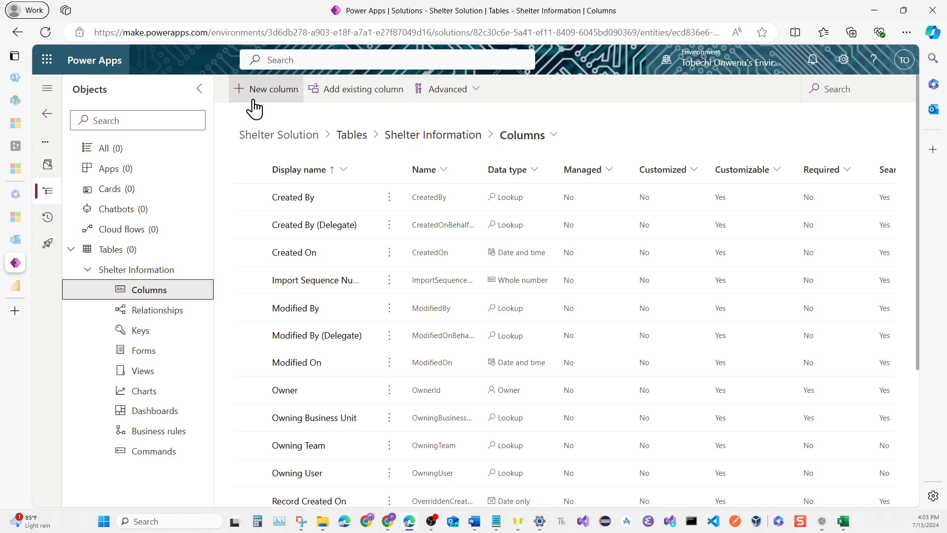
mouse_move(843, 523)
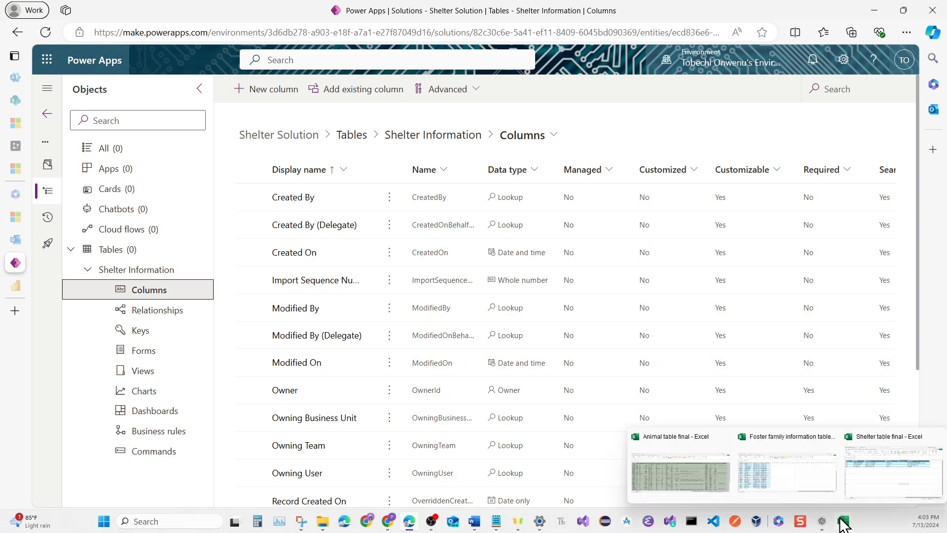
click(860, 487)
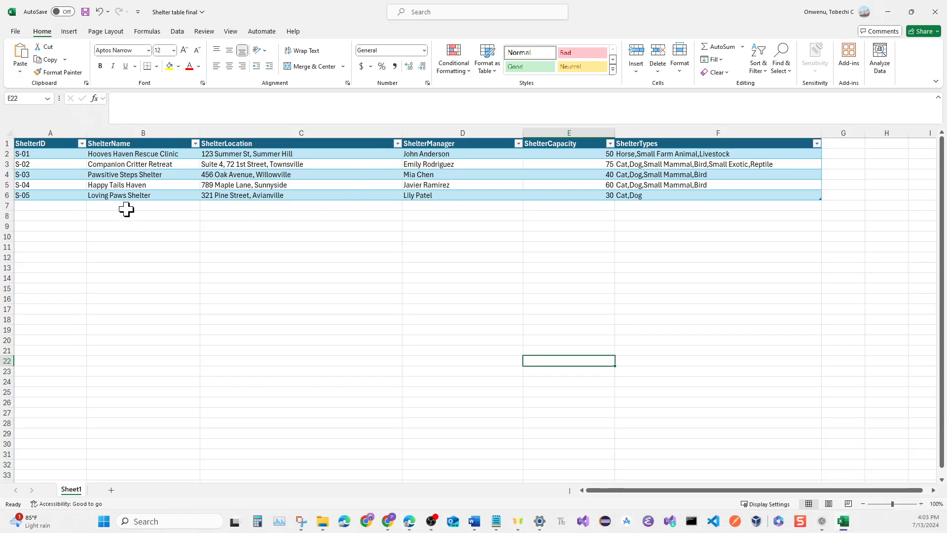
click(123, 145)
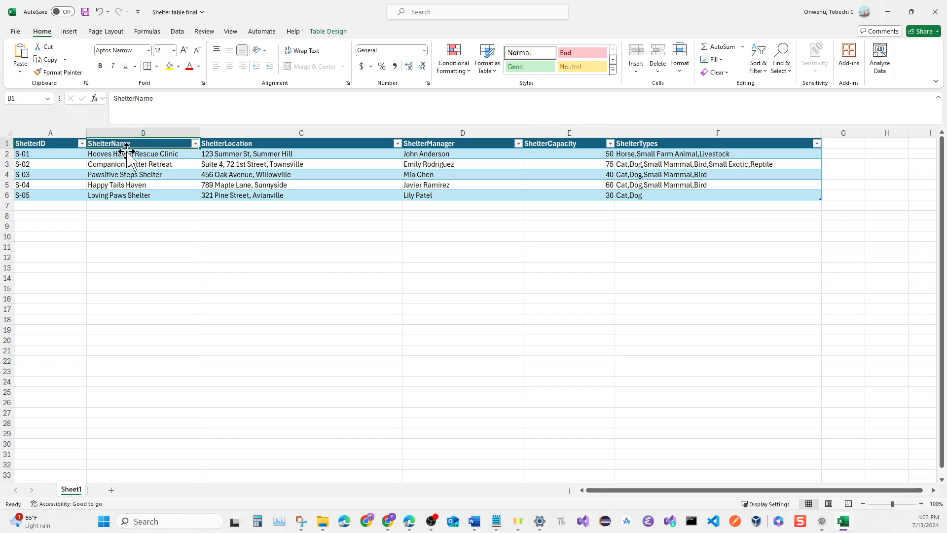
mouse_move(846, 522)
click(888, 12)
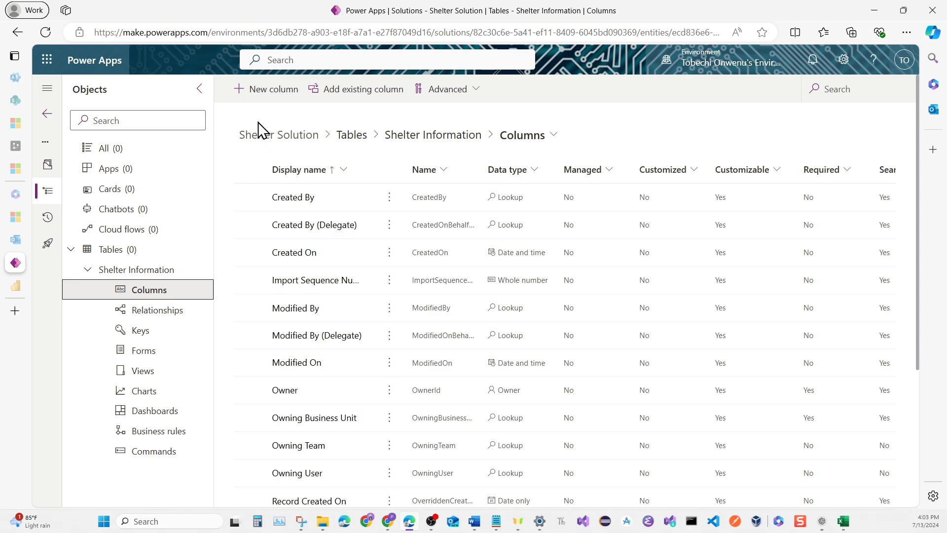
Add a single-line text column named Shelter Name, described as "Name of shelters", checking its data in the Excel shelter workbook before saving
click(254, 94)
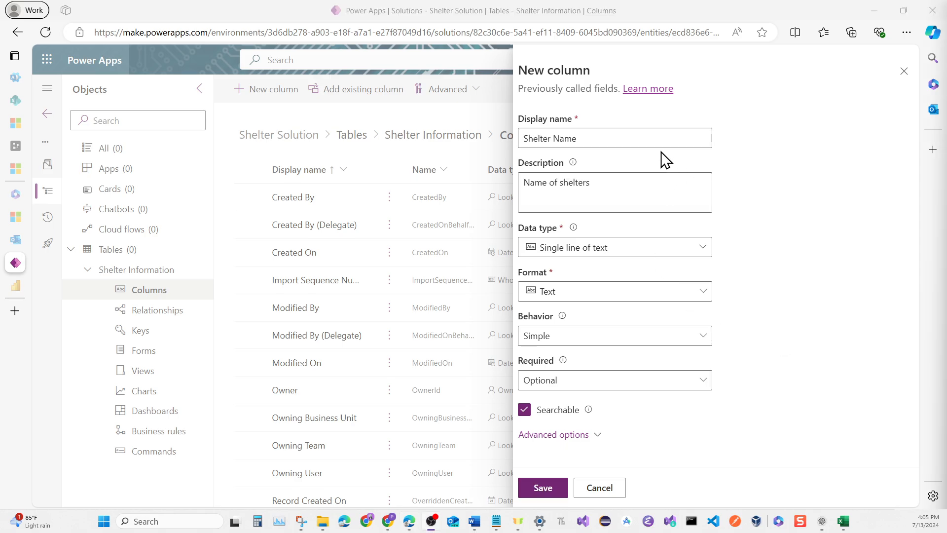
click(607, 139)
mouse_move(842, 524)
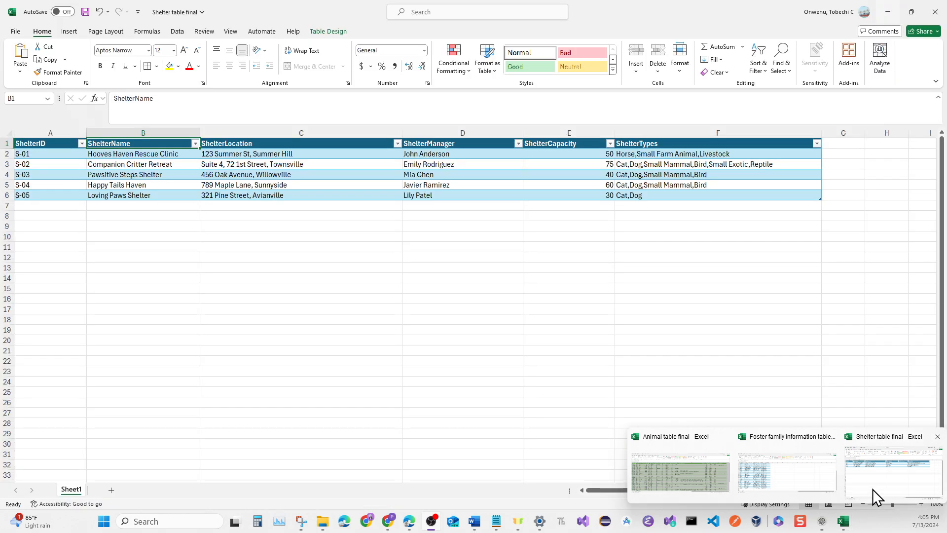
click(872, 489)
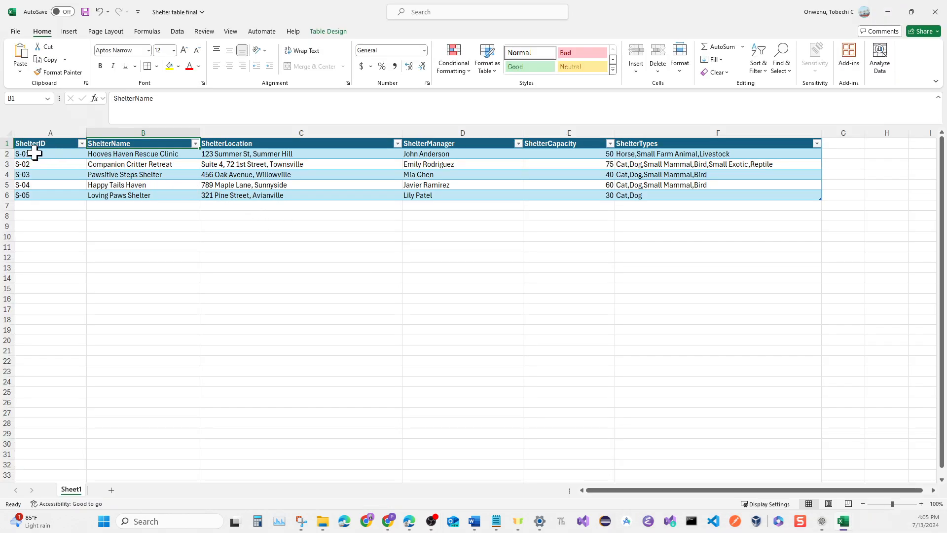
click(102, 154)
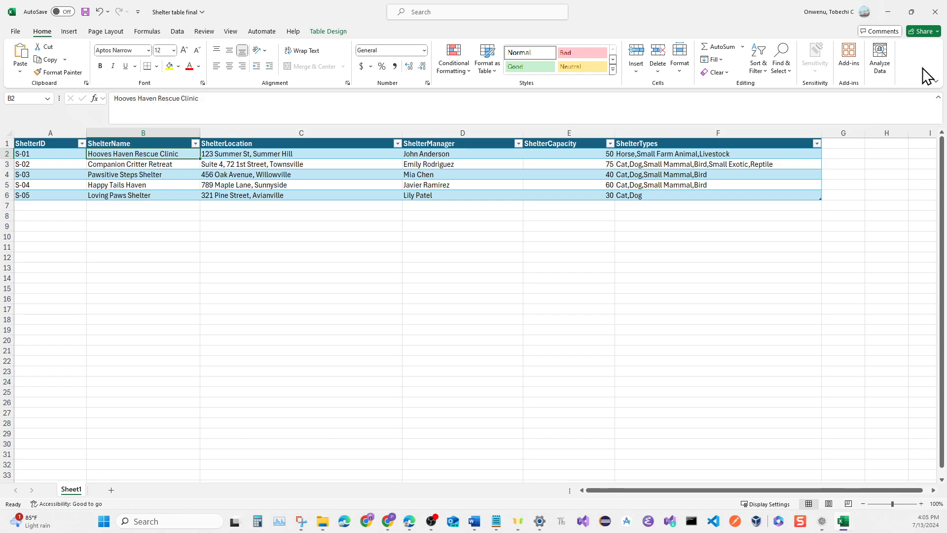
click(893, 17)
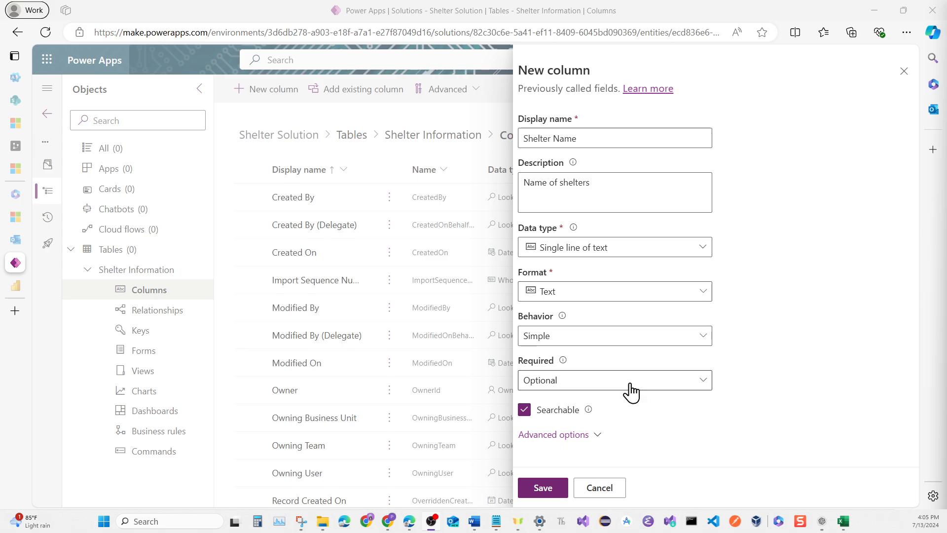
click(545, 488)
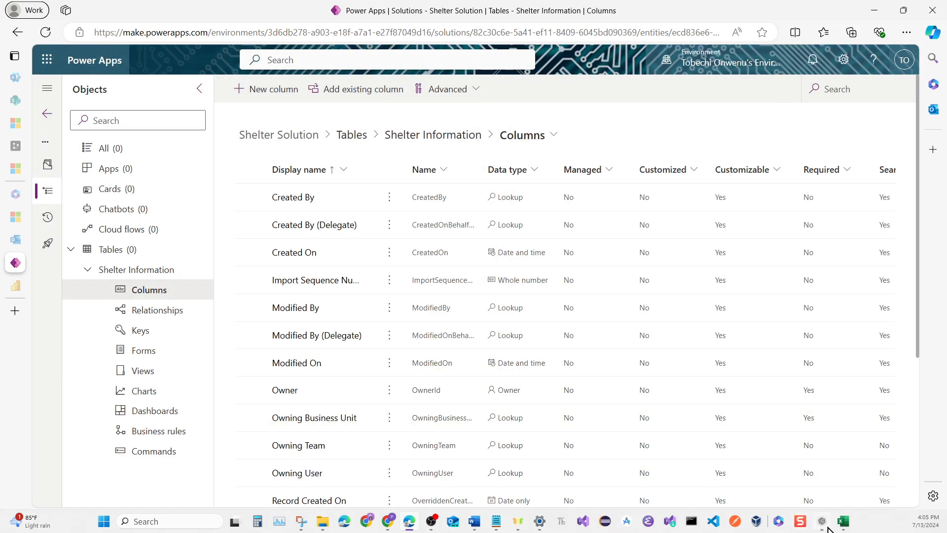
Check the next heading in the Excel shelter workbook and start a new column named Shelter Location, described as "Address of Shelter"
mouse_move(834, 528)
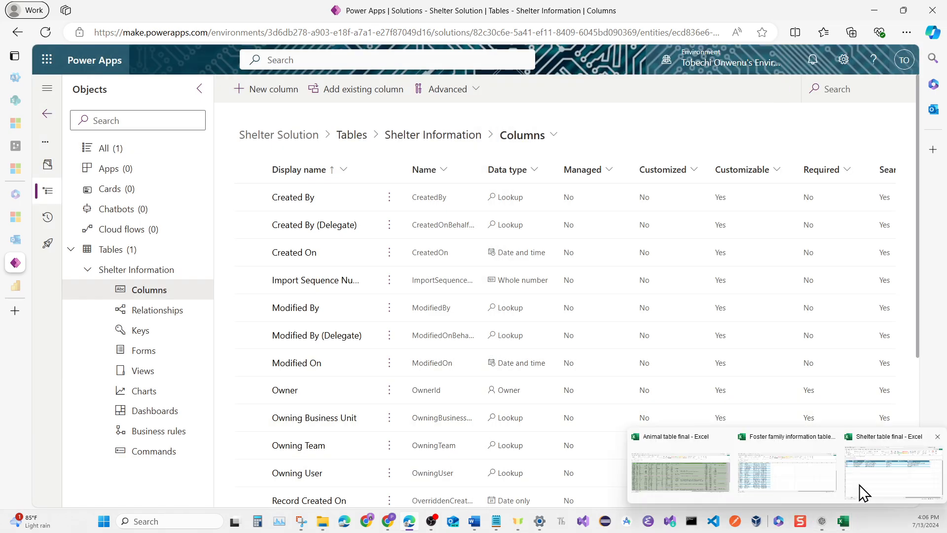
click(870, 482)
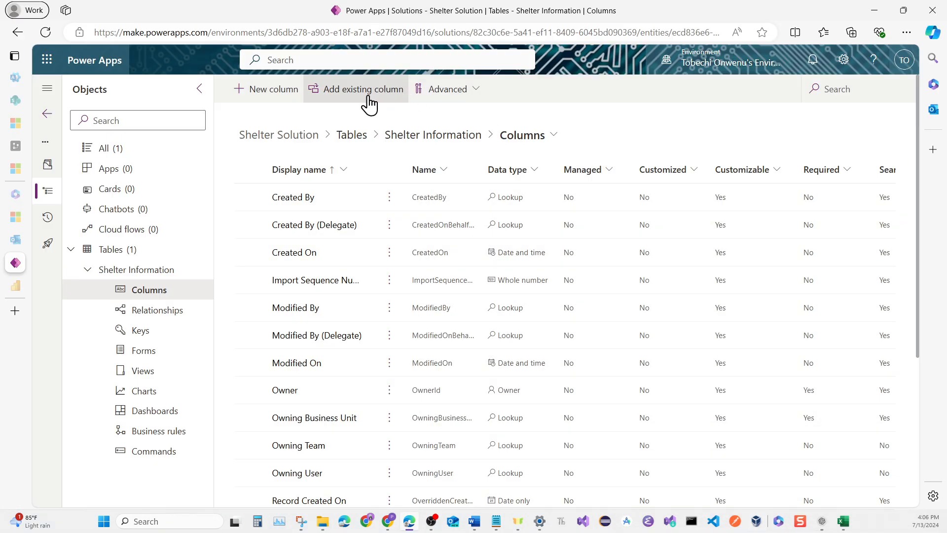
click(283, 96)
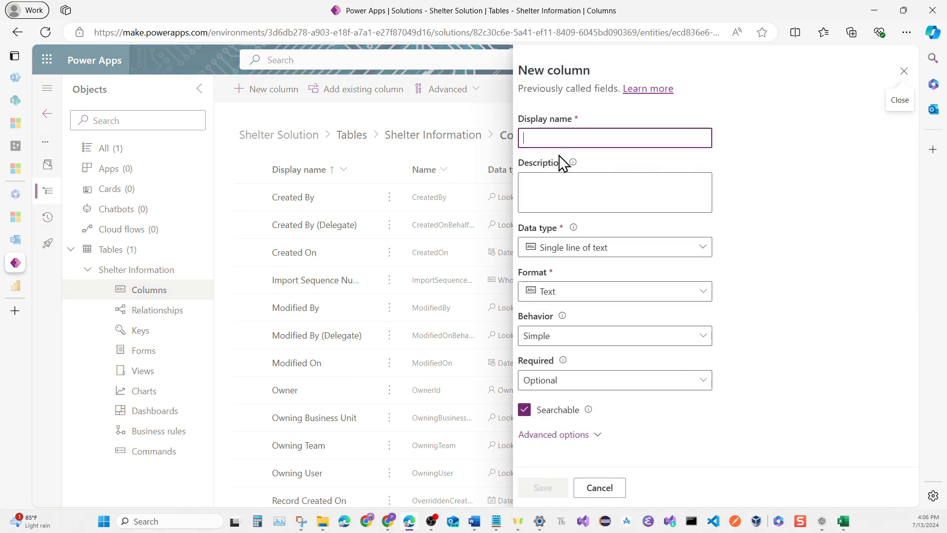
click(561, 142)
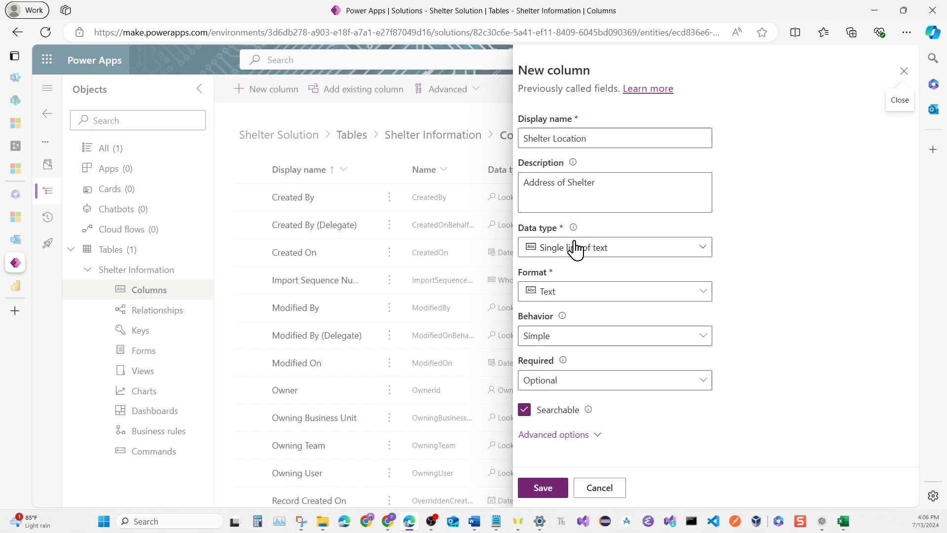
Set the Shelter Location column's data type to single line of text in the Text area format
click(629, 252)
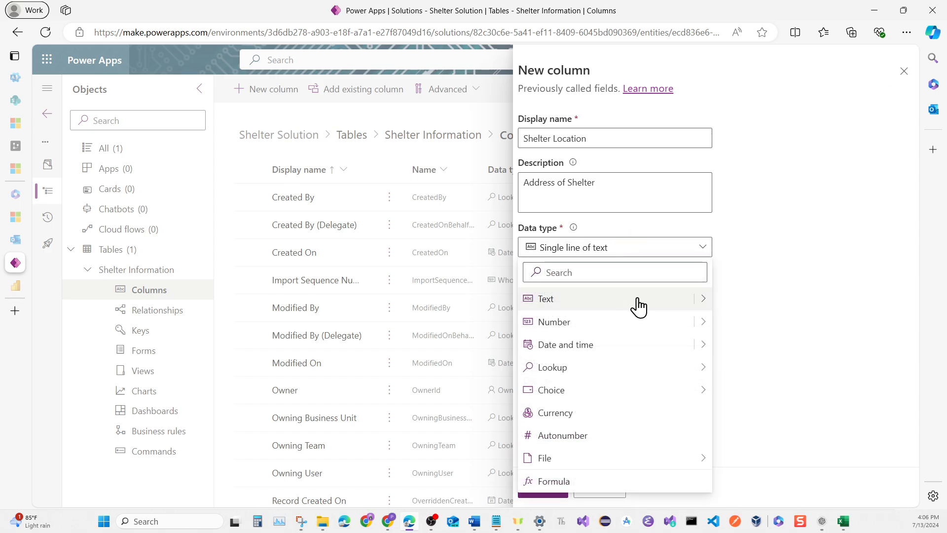
click(694, 302)
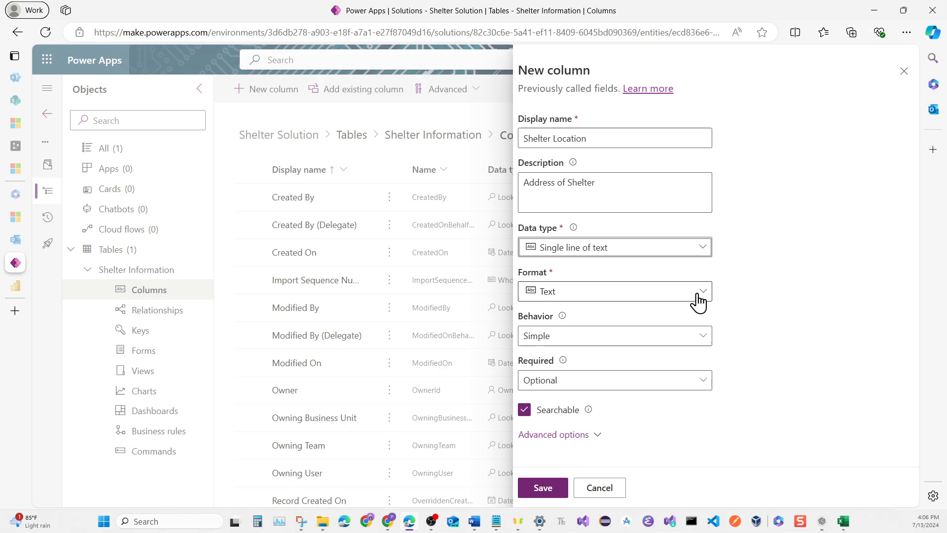
click(702, 251)
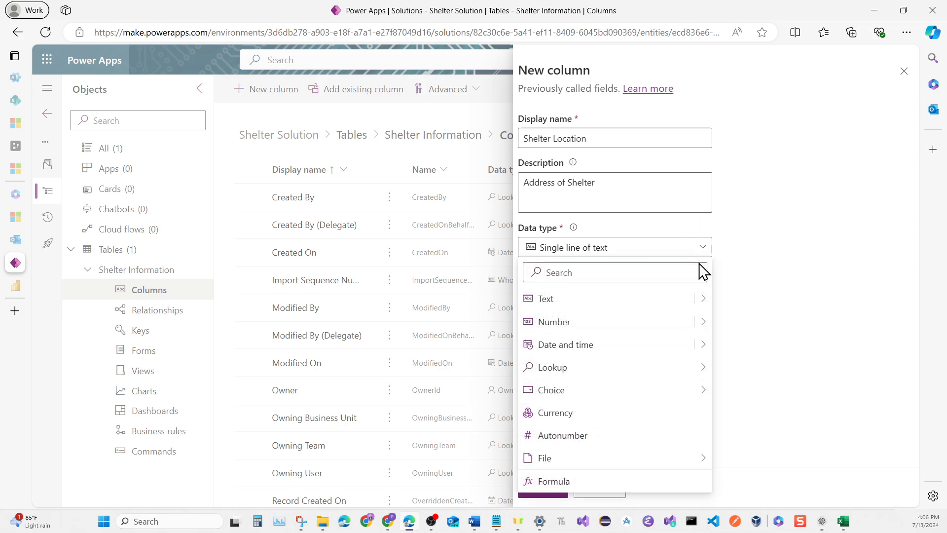
click(702, 302)
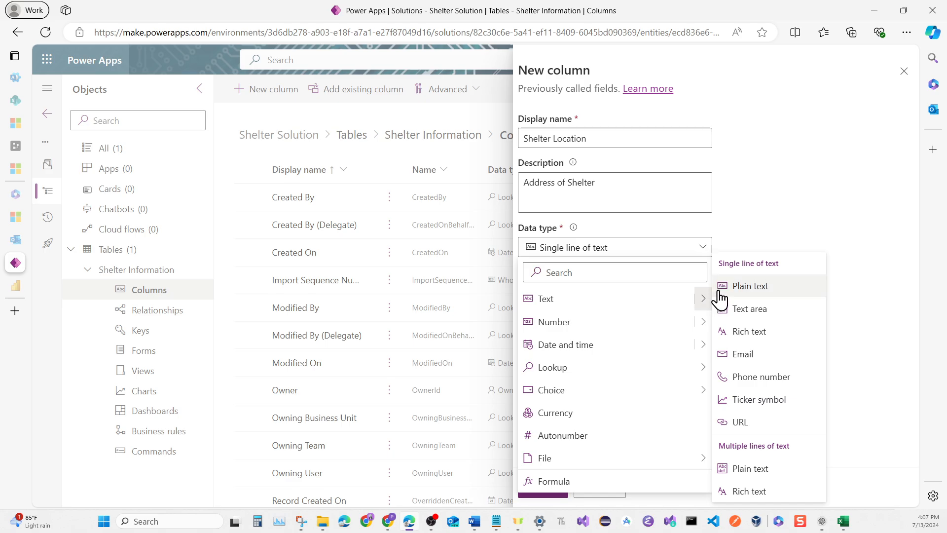
click(736, 310)
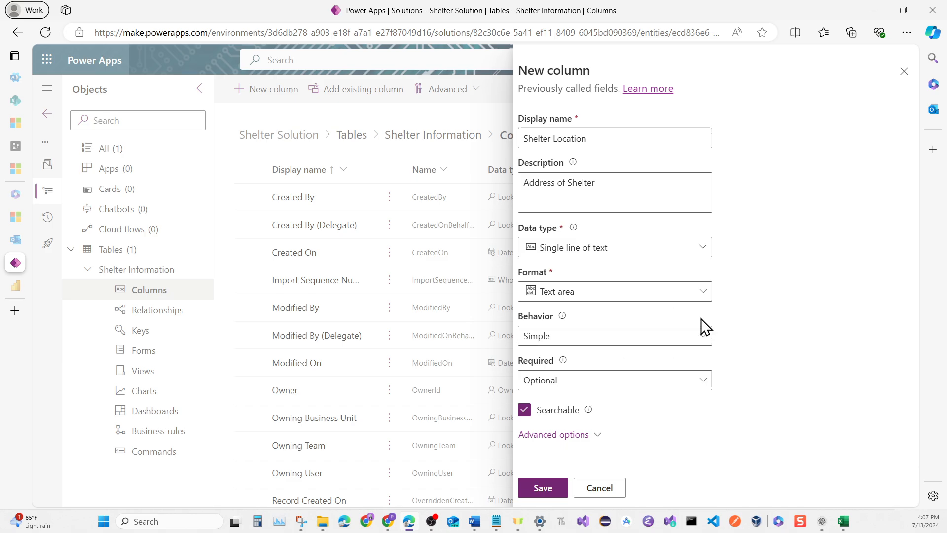
Set the Shelter Location column's maximum character count to 300 in its advanced options
click(565, 435)
scroll(643, 366, down, 5)
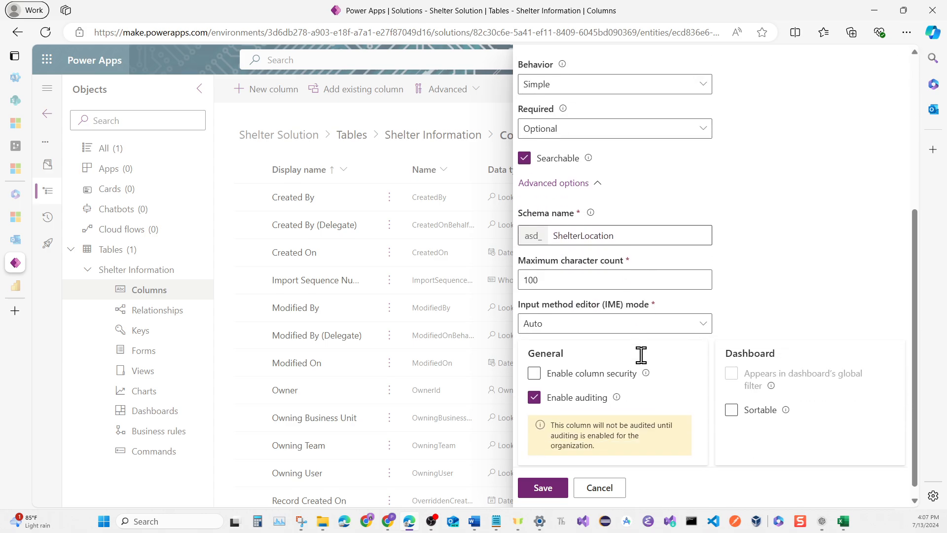
click(529, 279)
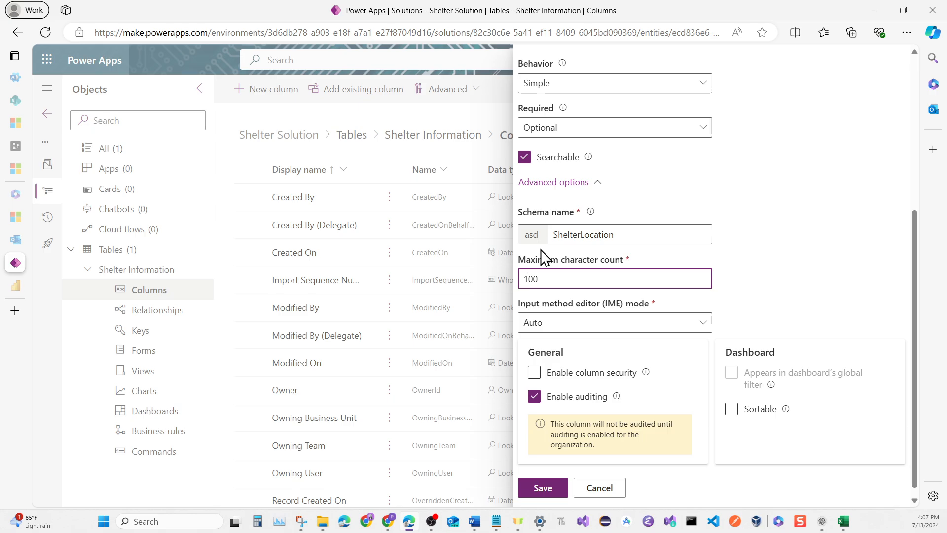
key(BackSpace)
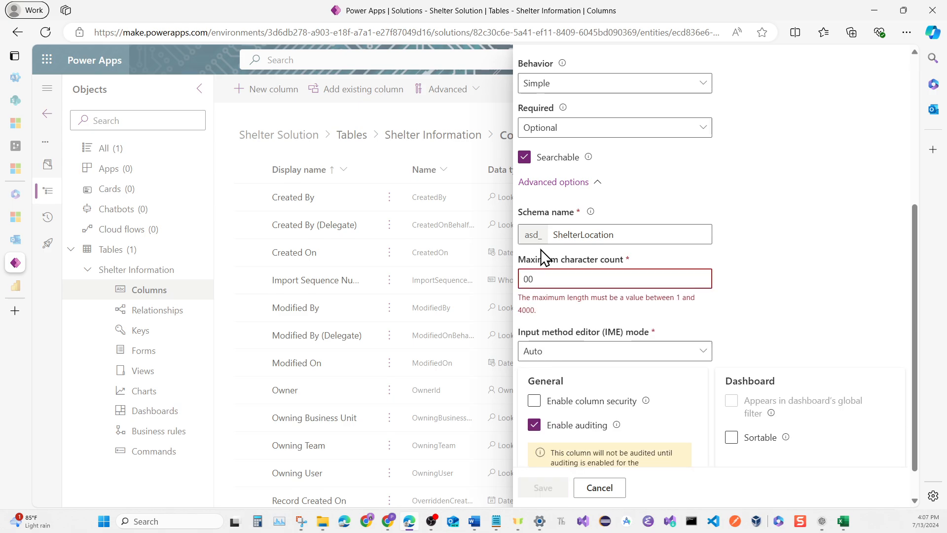
text(3)
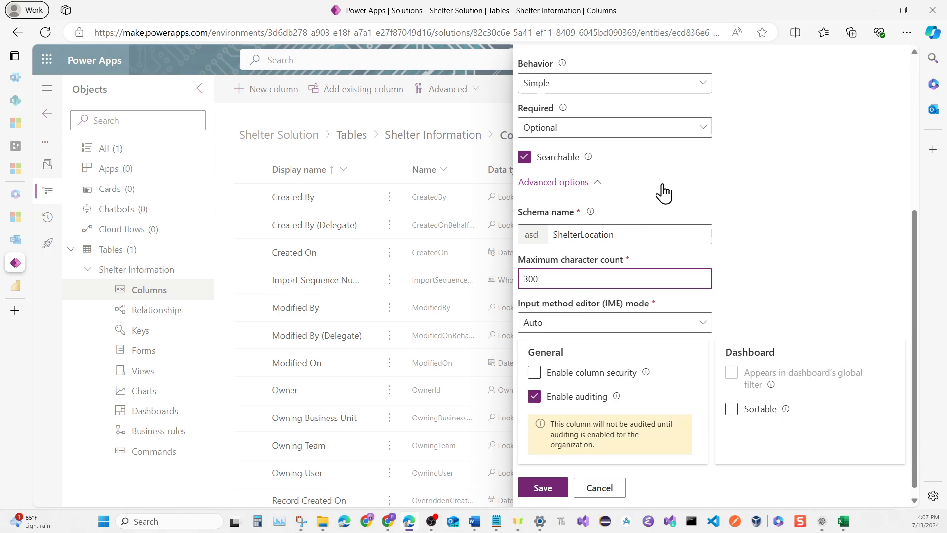
click(712, 176)
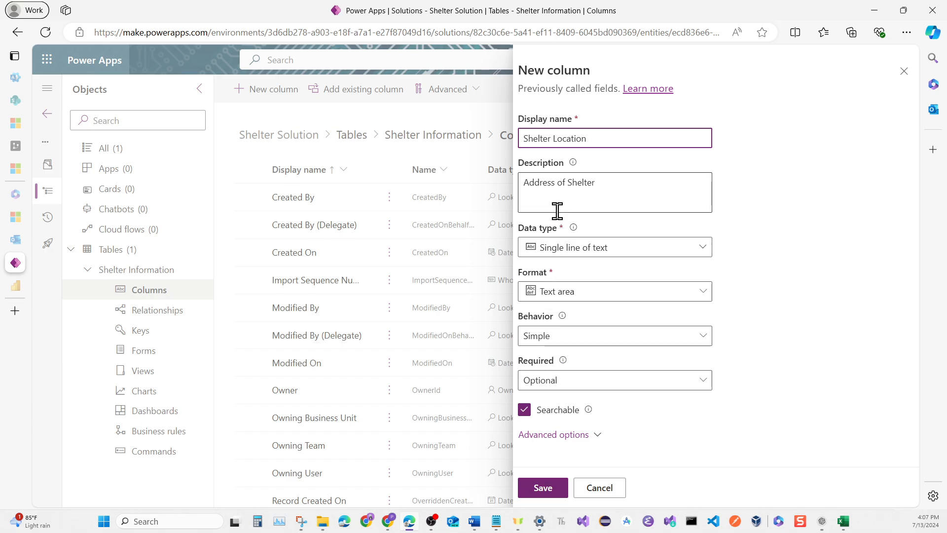
Compare the column's advanced options with the ShelterLocation data in the Shelter table final workbook in Excel and save the Shelter Location column
click(561, 435)
scroll(572, 363, down, 5)
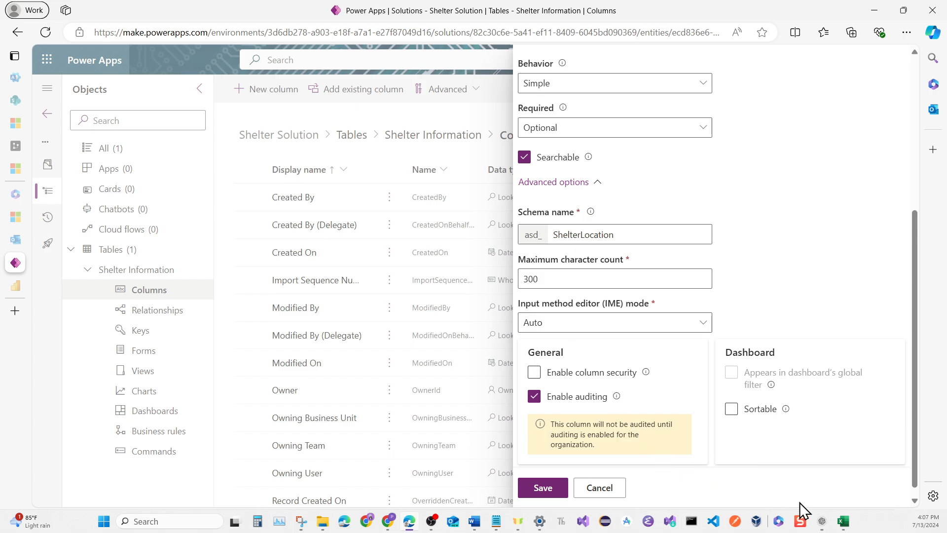
mouse_move(840, 519)
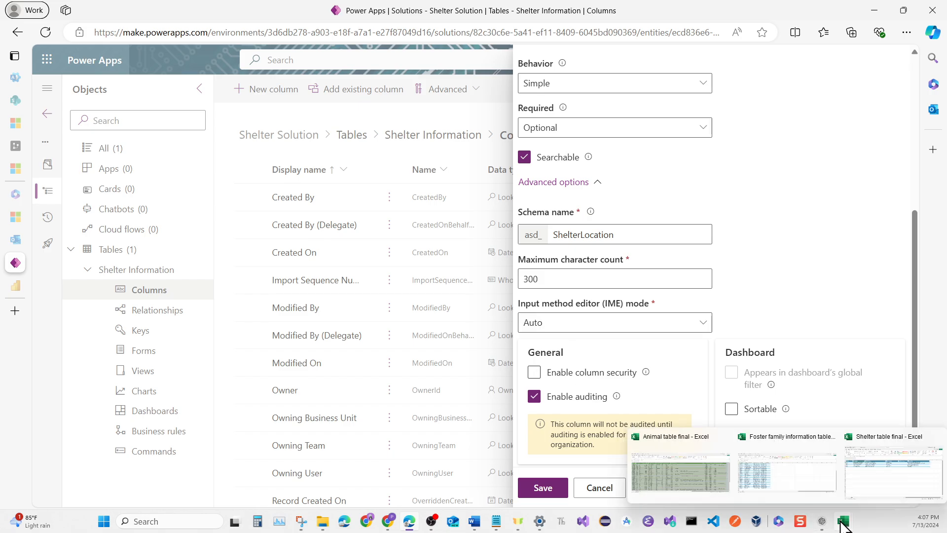
click(861, 481)
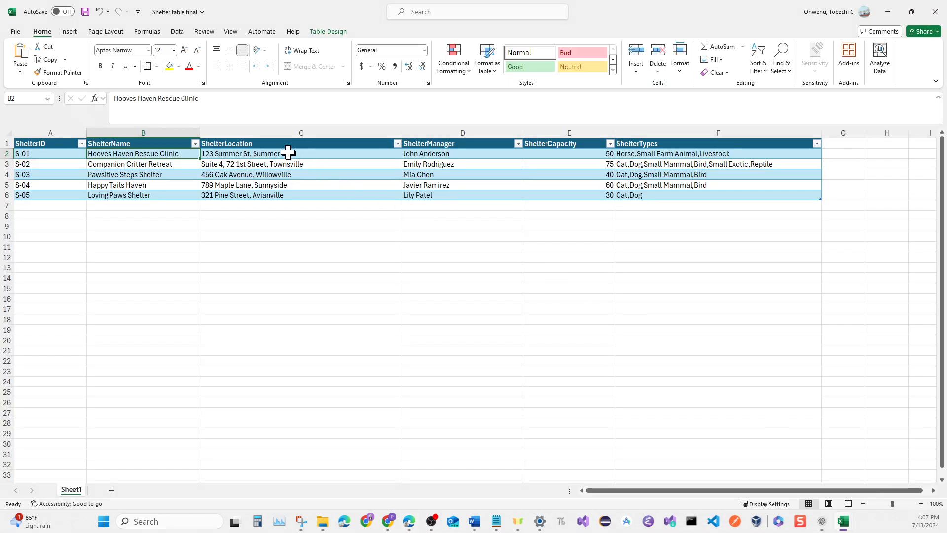
click(287, 152)
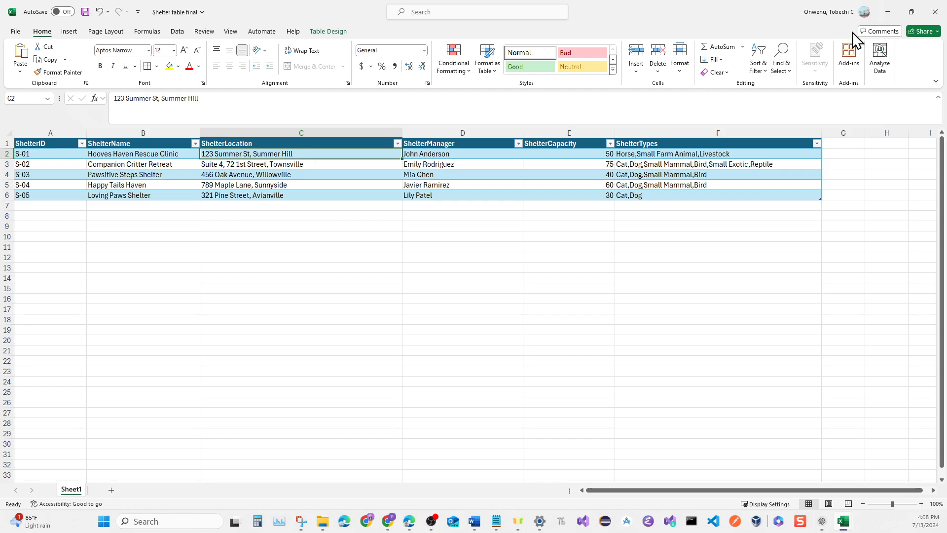
click(893, 20)
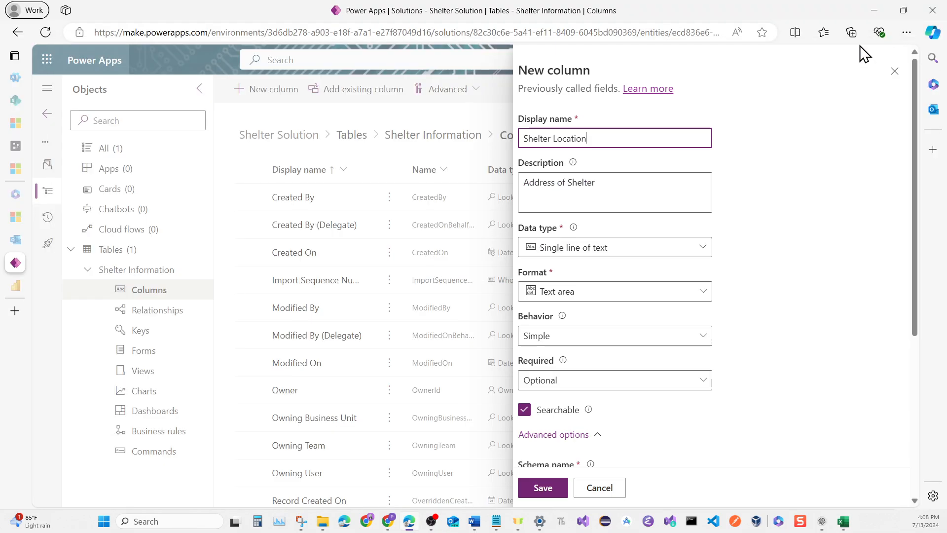
scroll(656, 272, down, 5)
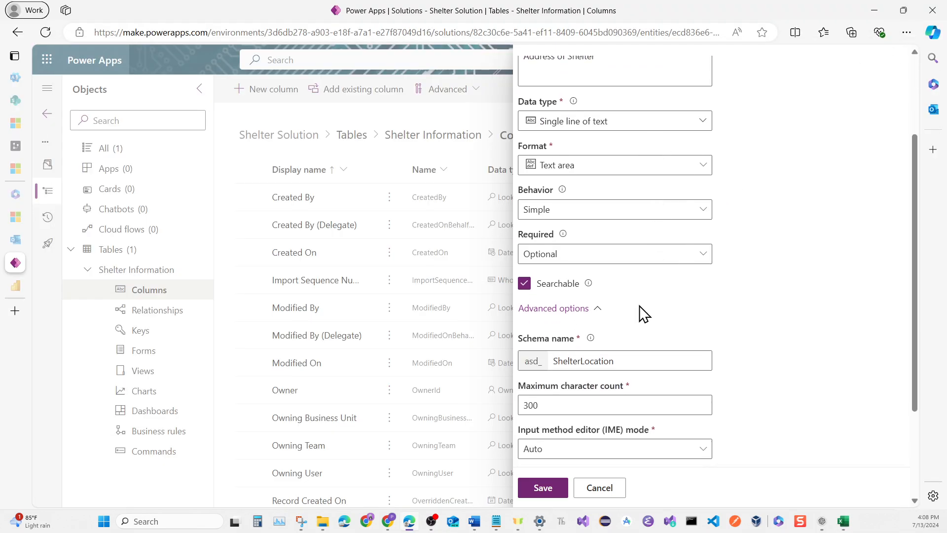
click(542, 487)
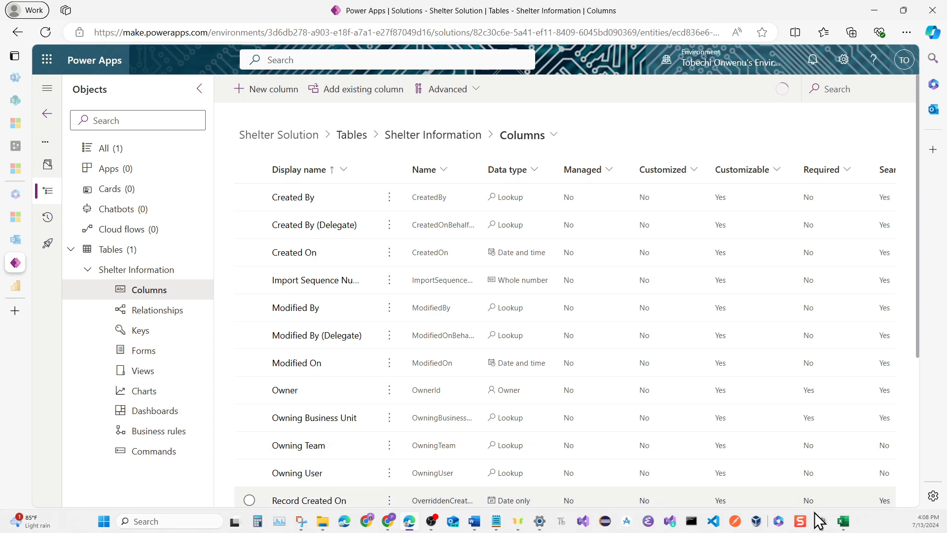
Check the next heading in the Excel shelter workbook and add a single-line text column named Shelter Manager, described as "Name of Manager"
mouse_move(824, 524)
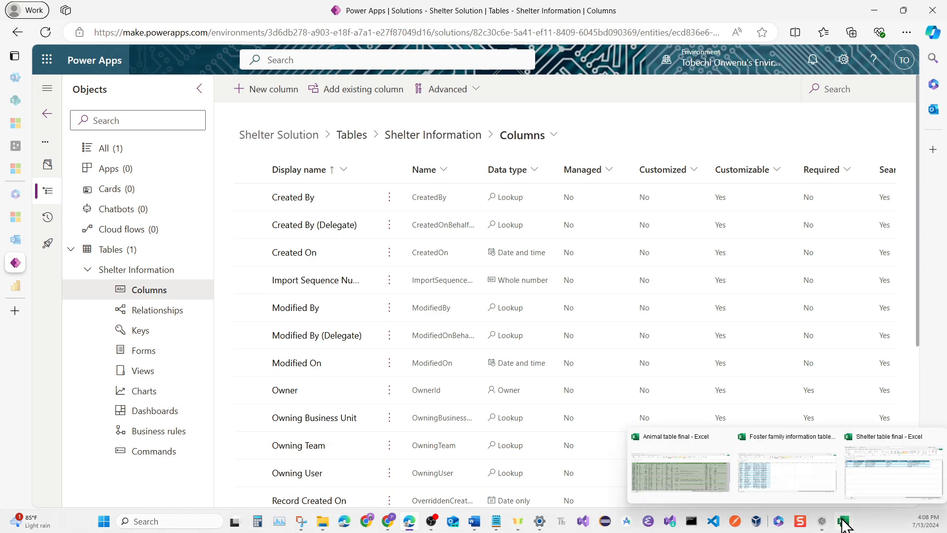
click(856, 482)
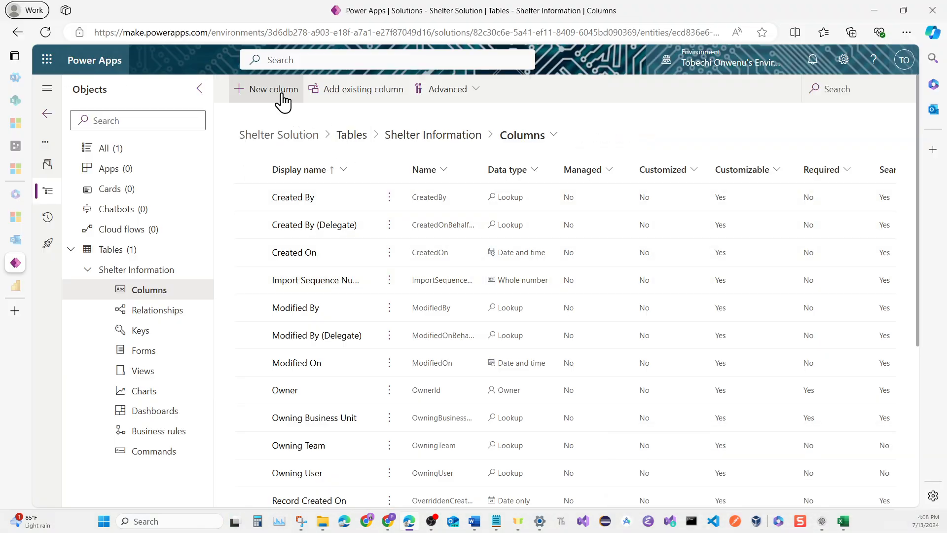
click(284, 99)
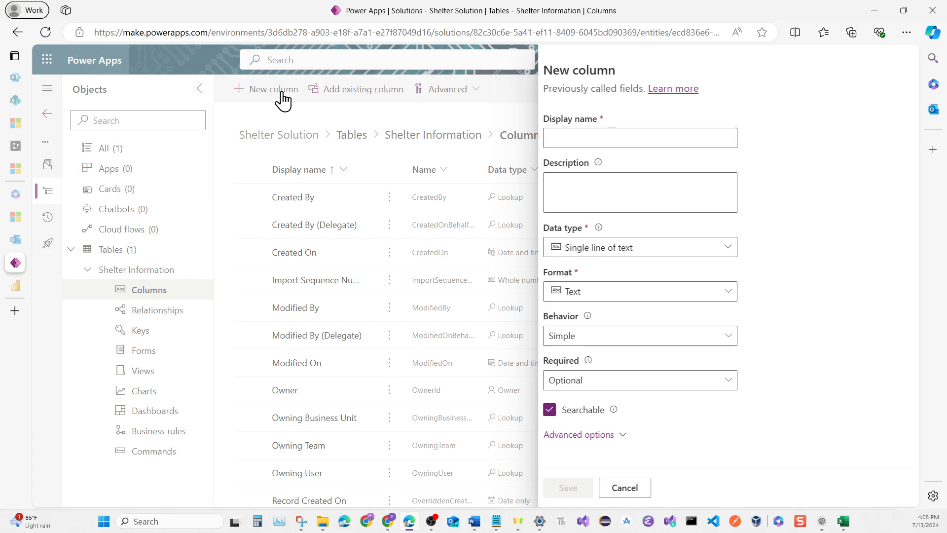
click(541, 141)
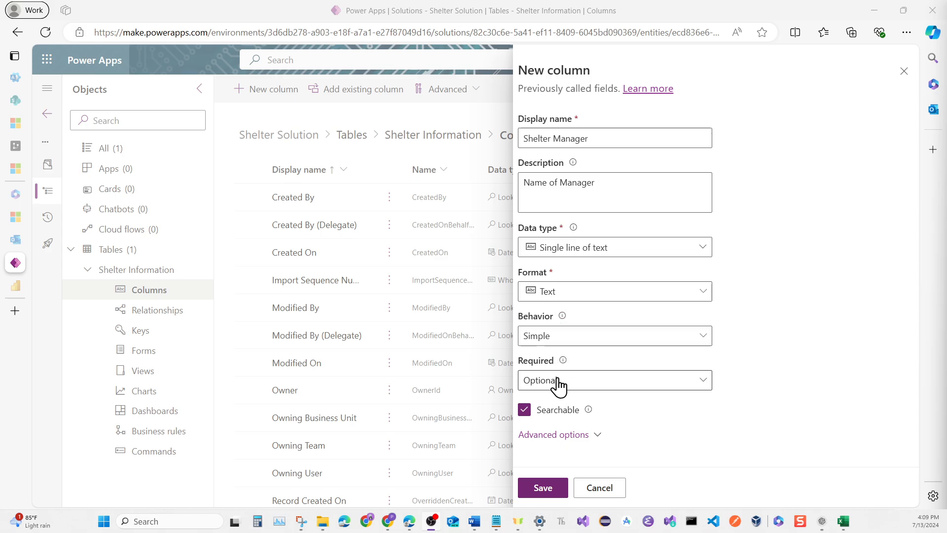
click(541, 486)
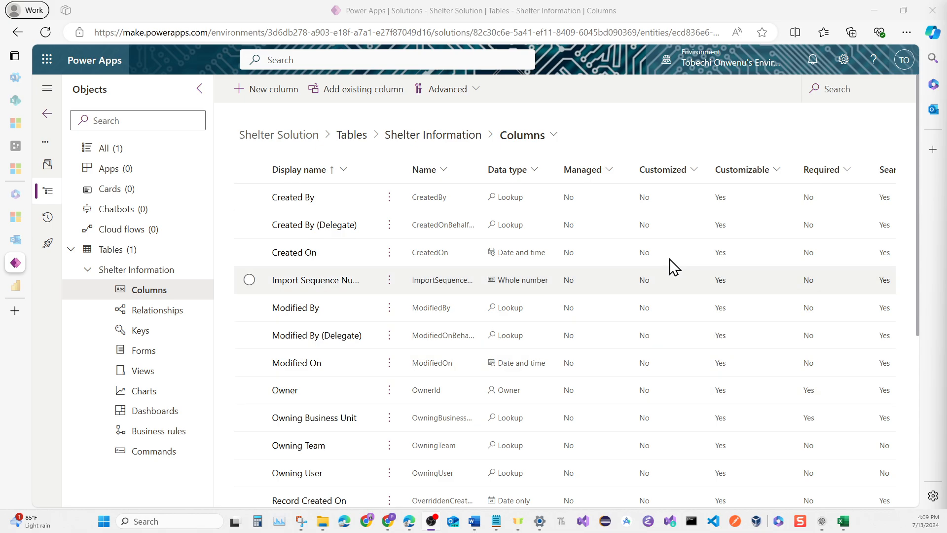
Define a new whole number column named Shelter Capacity, described as "Max capacity of the shelter", checking the ShelterCapacity data in the Excel shelter workbook
click(288, 96)
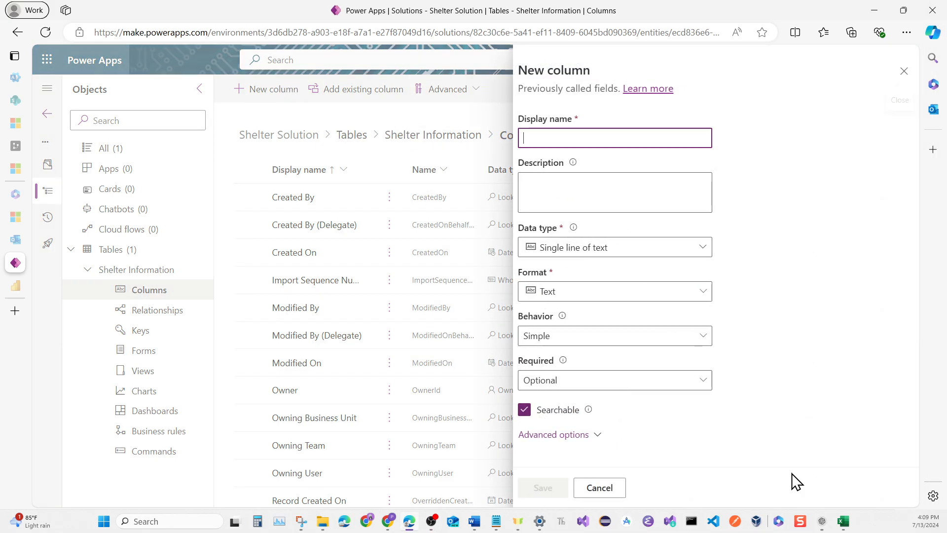
mouse_move(843, 521)
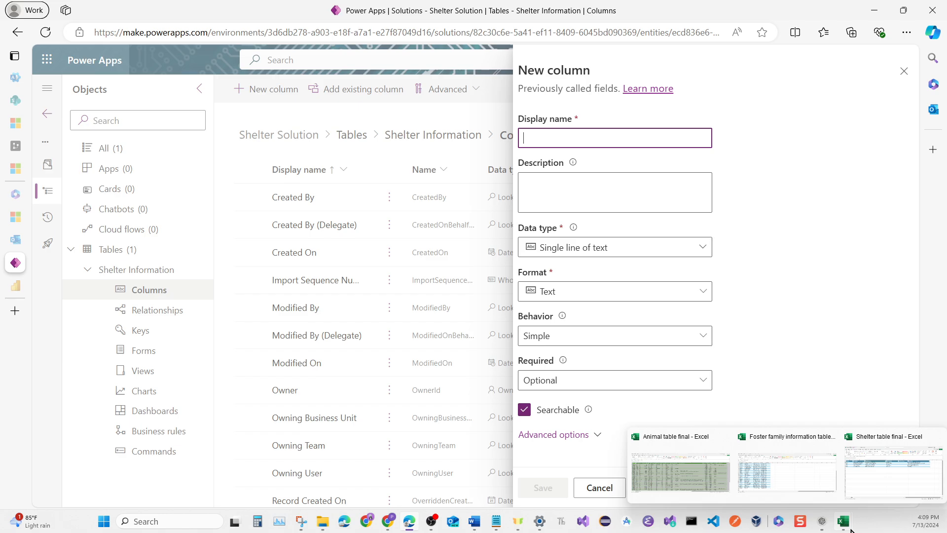
mouse_move(864, 487)
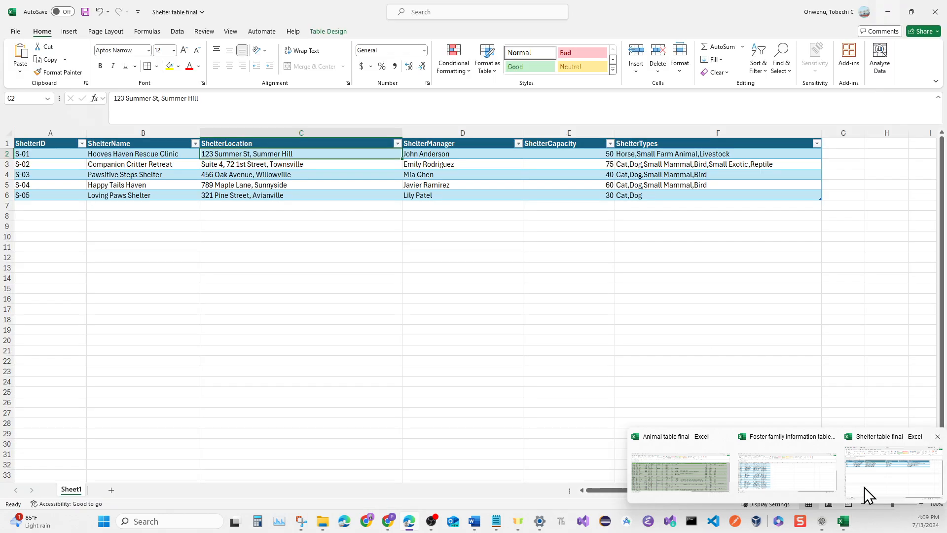
click(865, 487)
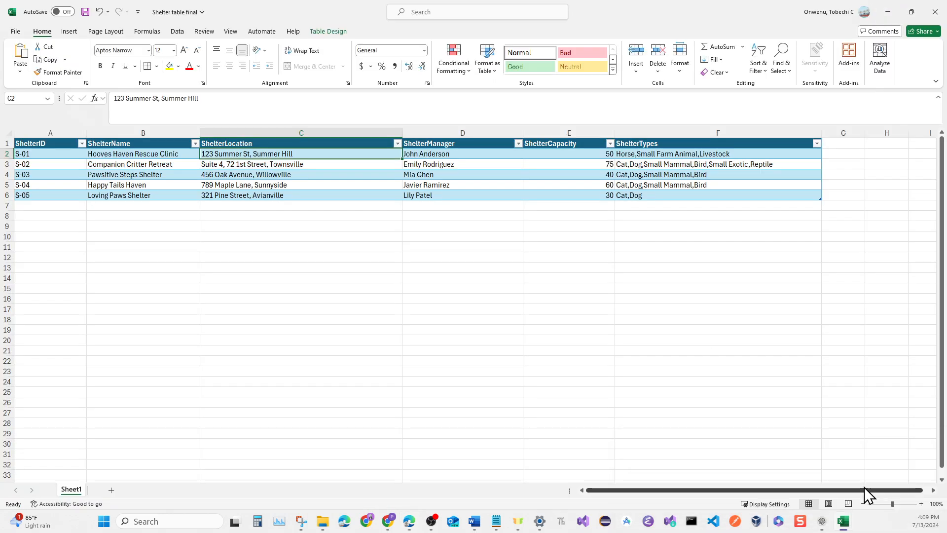
click(589, 154)
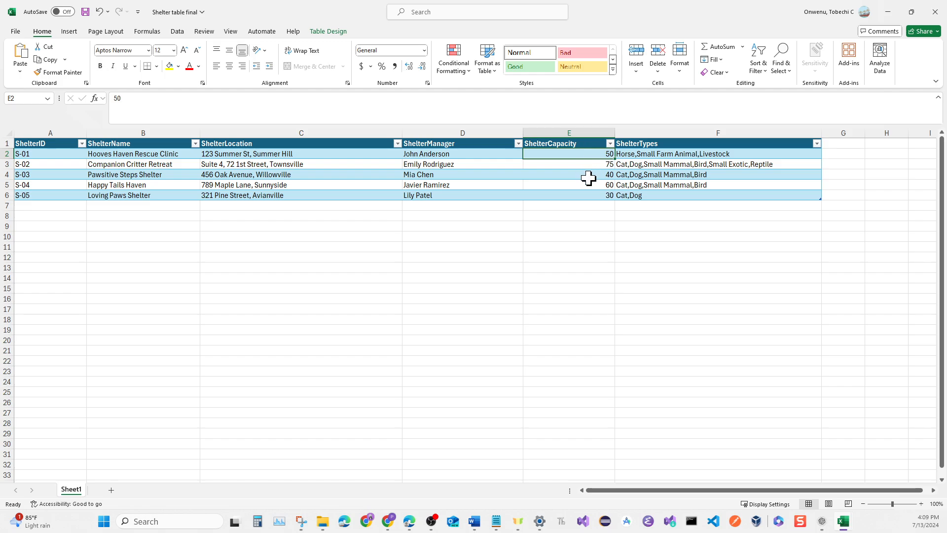
click(896, 12)
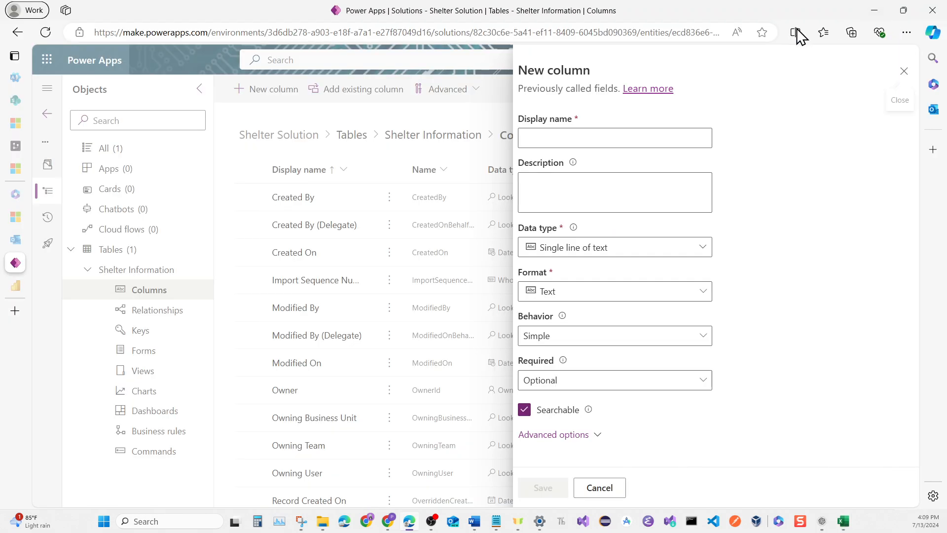
click(635, 133)
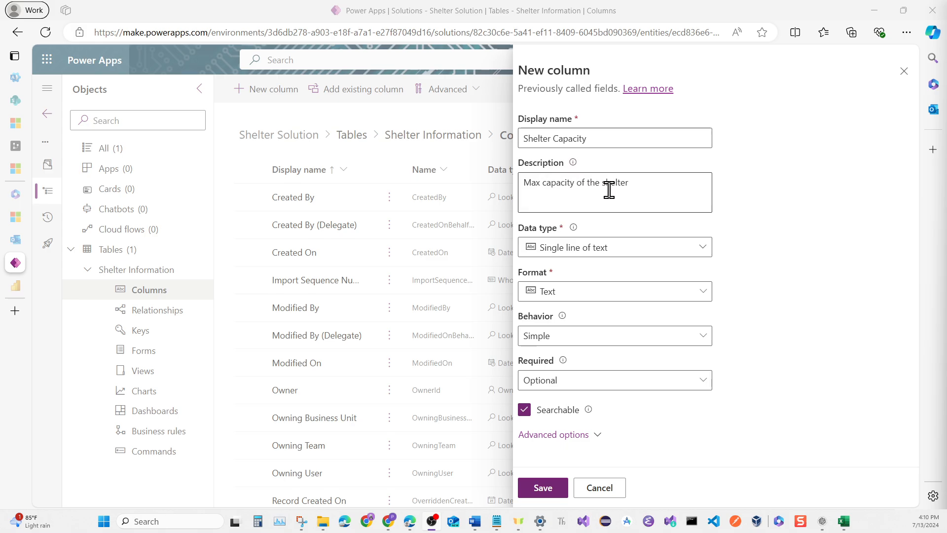
click(693, 249)
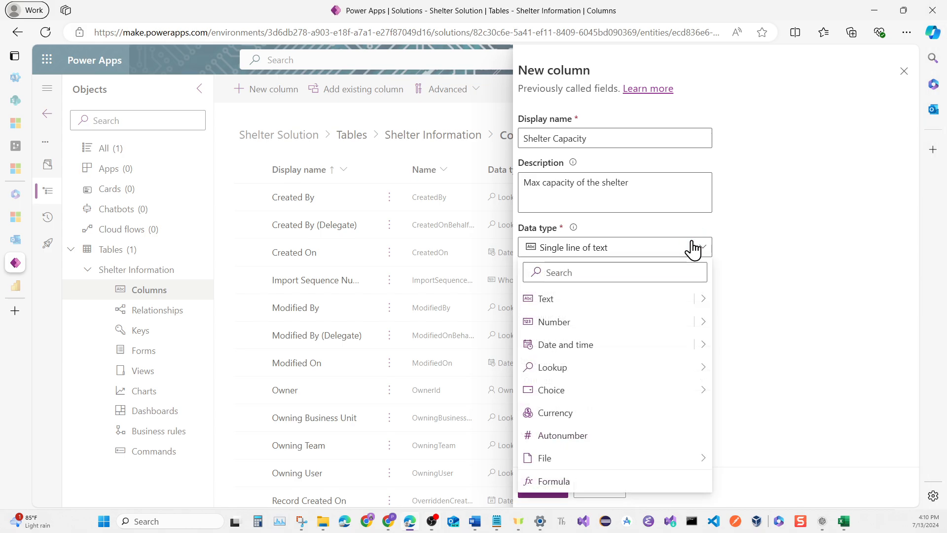
click(658, 324)
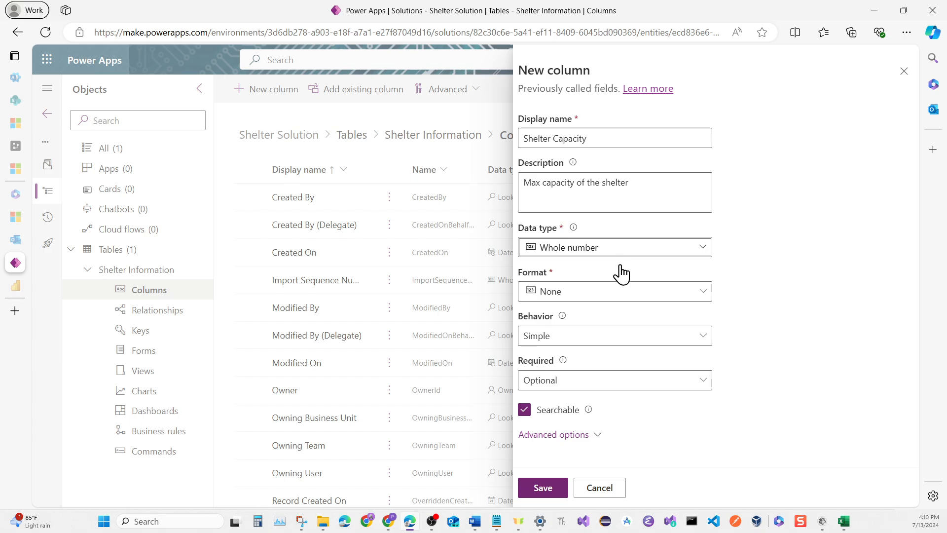
Save the Shelter Capacity column and check the ShelterTypes data in the Shelter table final workbook in Excel
click(542, 488)
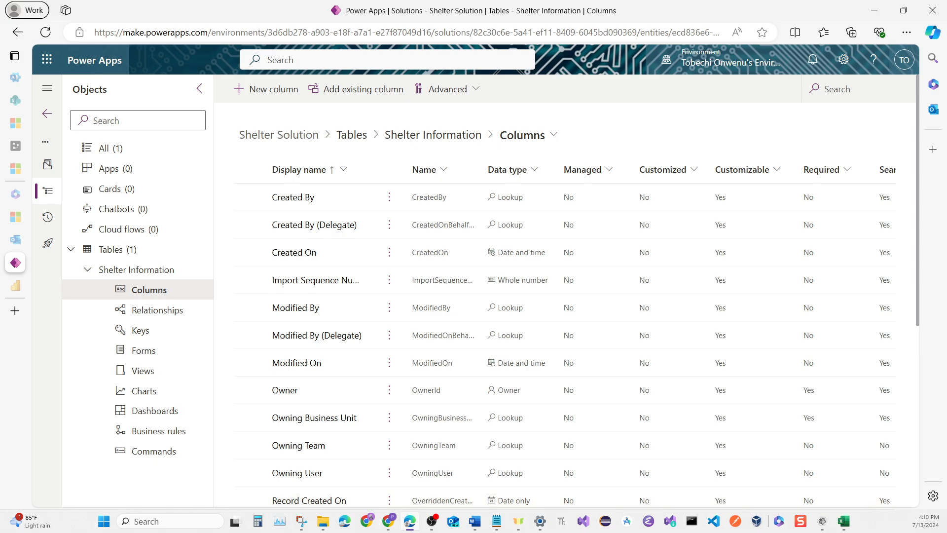
mouse_move(849, 527)
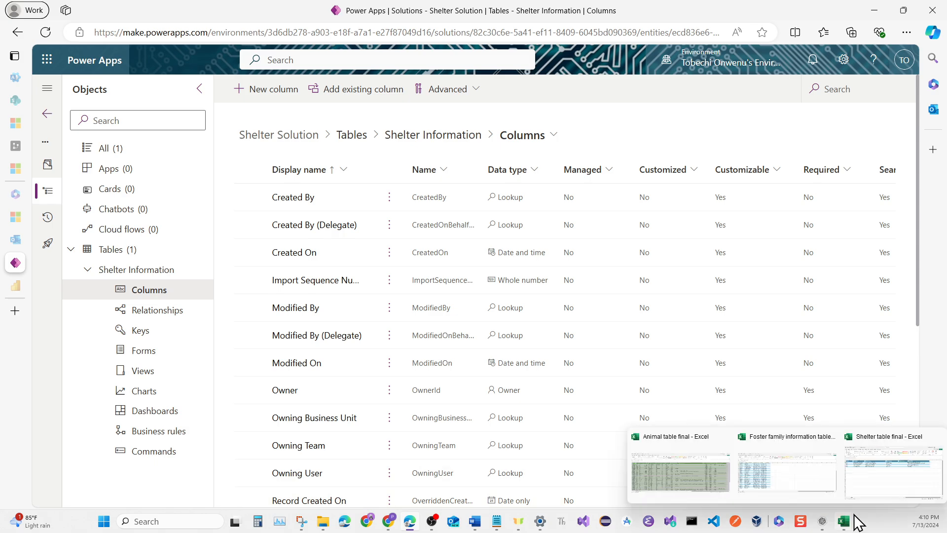
click(864, 481)
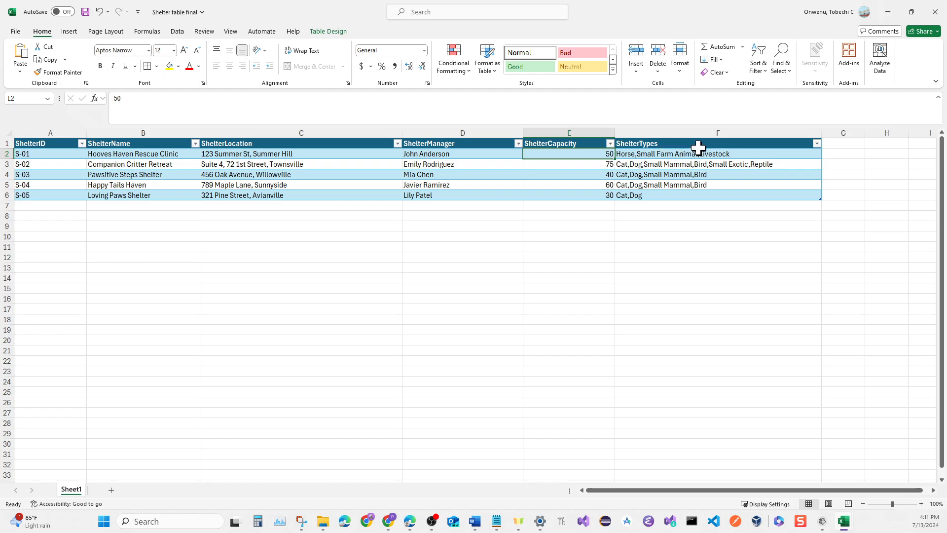
click(893, 17)
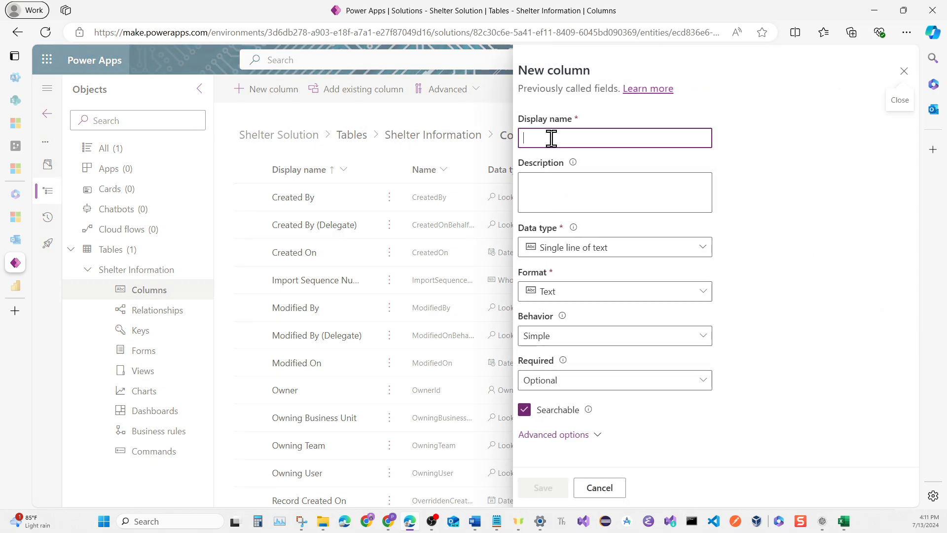
Define a new column named Shelter Types, described as "Types of animals in the shelter", with the Choice data type
click(576, 138)
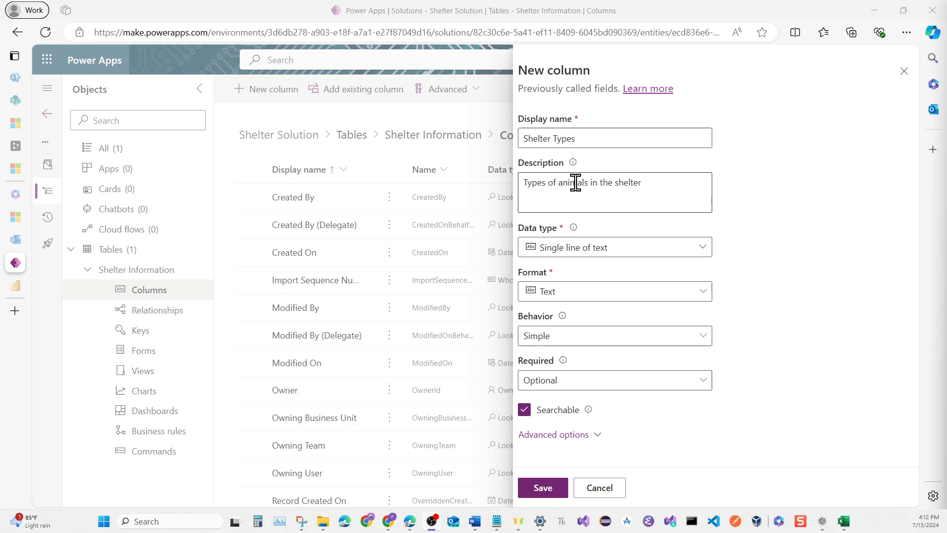
click(689, 249)
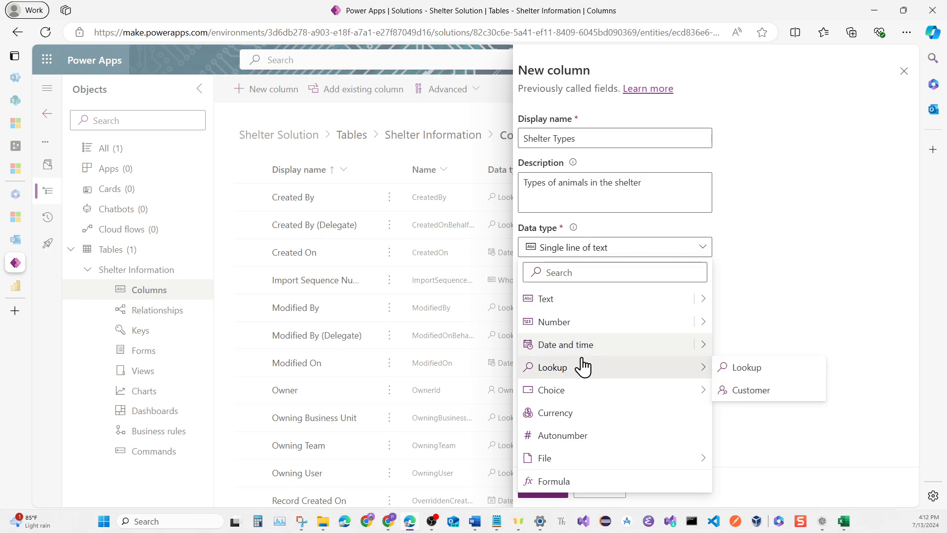
mouse_move(575, 399)
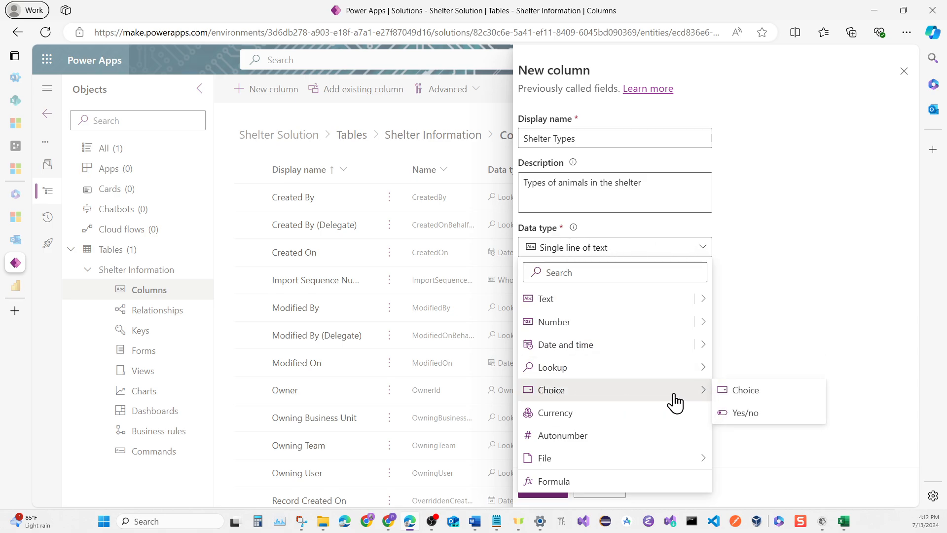
click(736, 390)
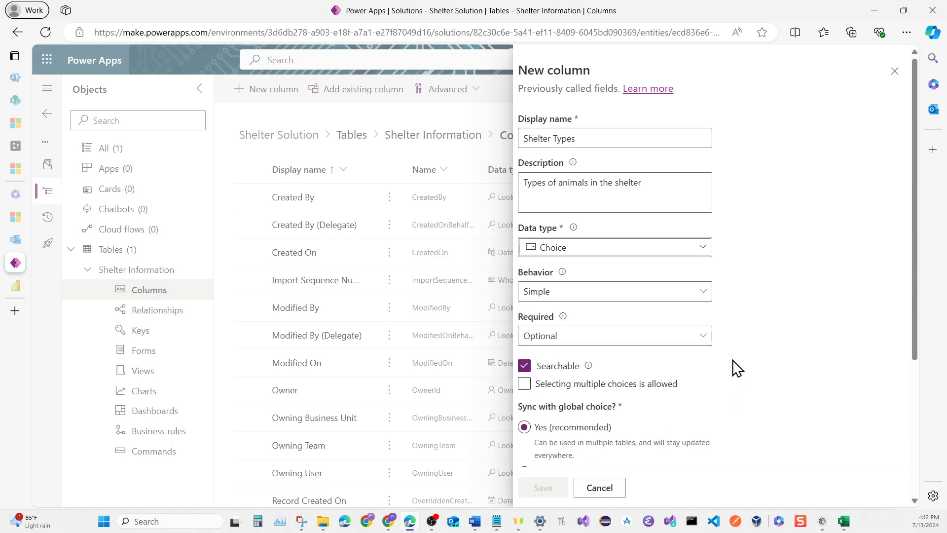
Allow selecting multiple choices for the Shelter Types column and set it not to sync with a global choice
scroll(771, 273, down, 2)
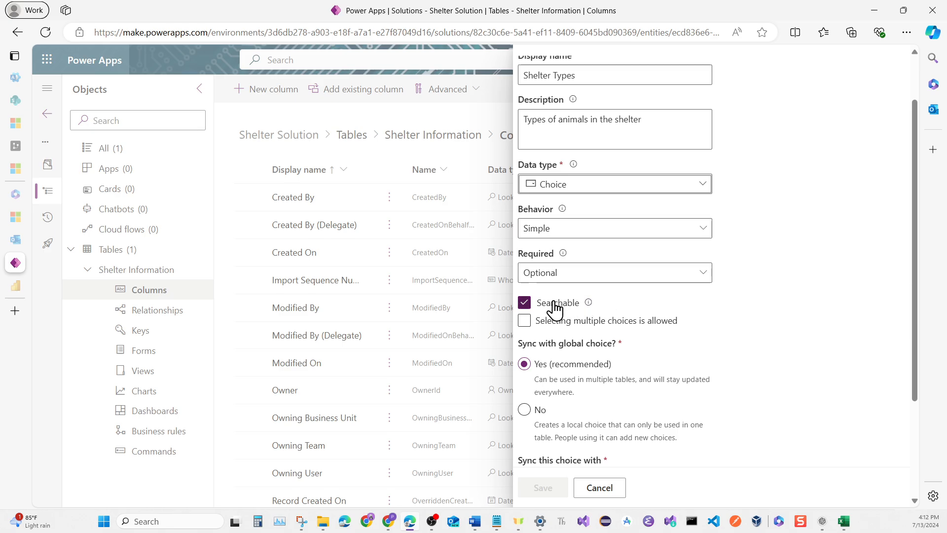
click(526, 324)
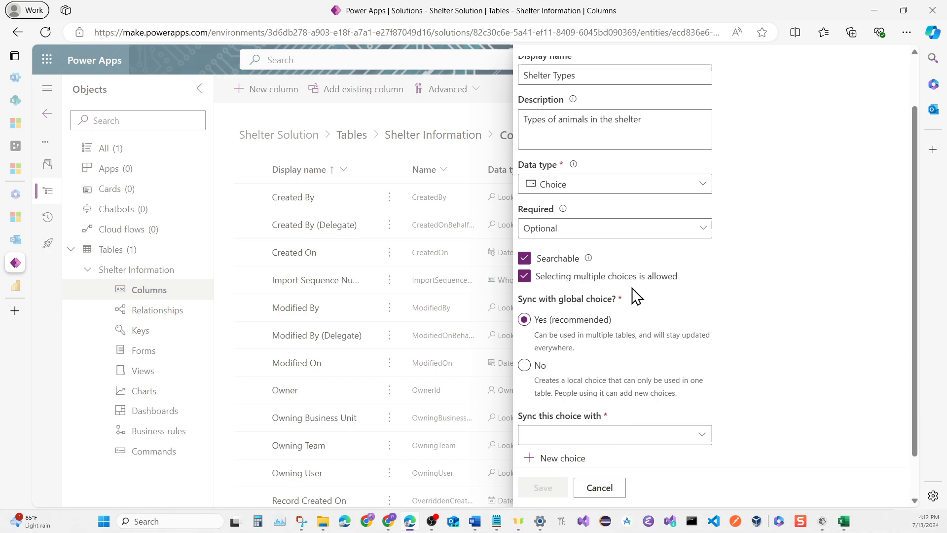
scroll(622, 290, down, 1)
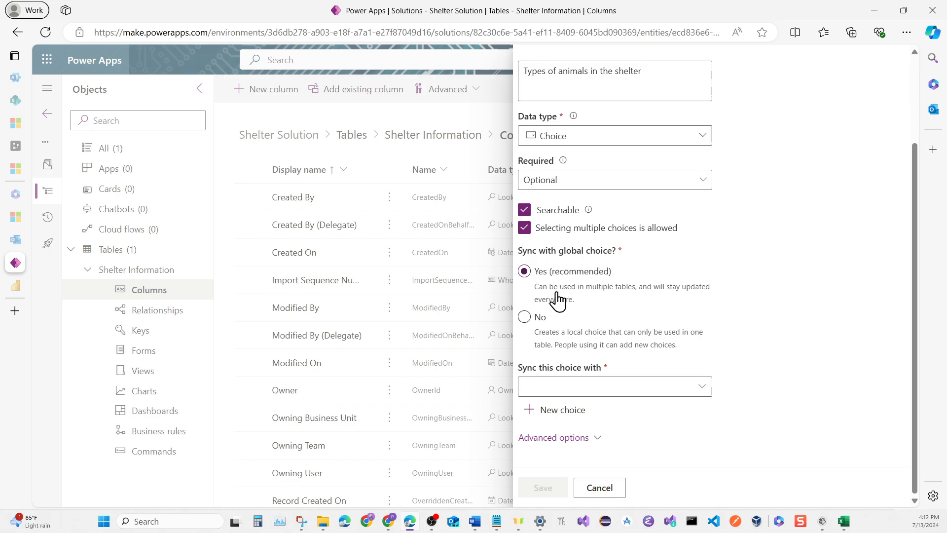
click(525, 318)
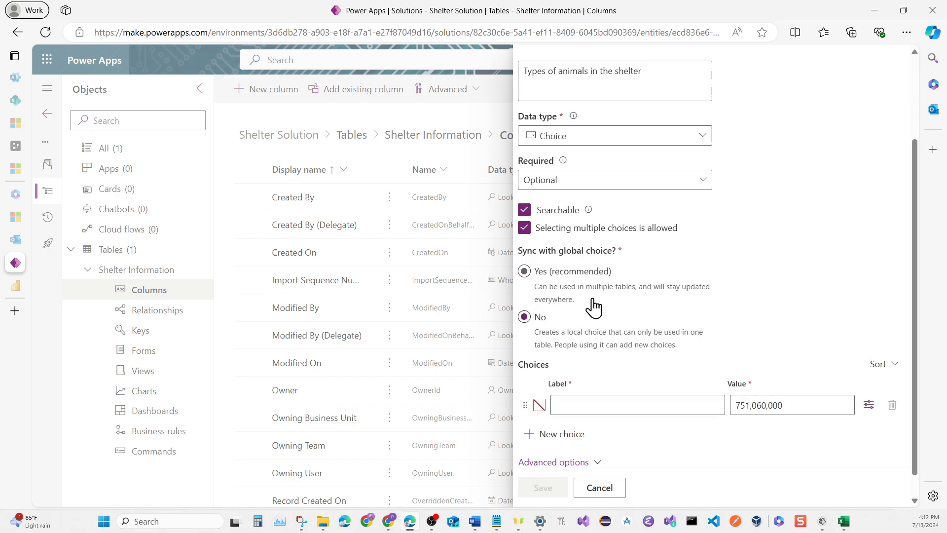
Label the first Shelter Types choice Bird, checking the animal types in the Shelter table final workbook in Excel
scroll(603, 305, down, 1)
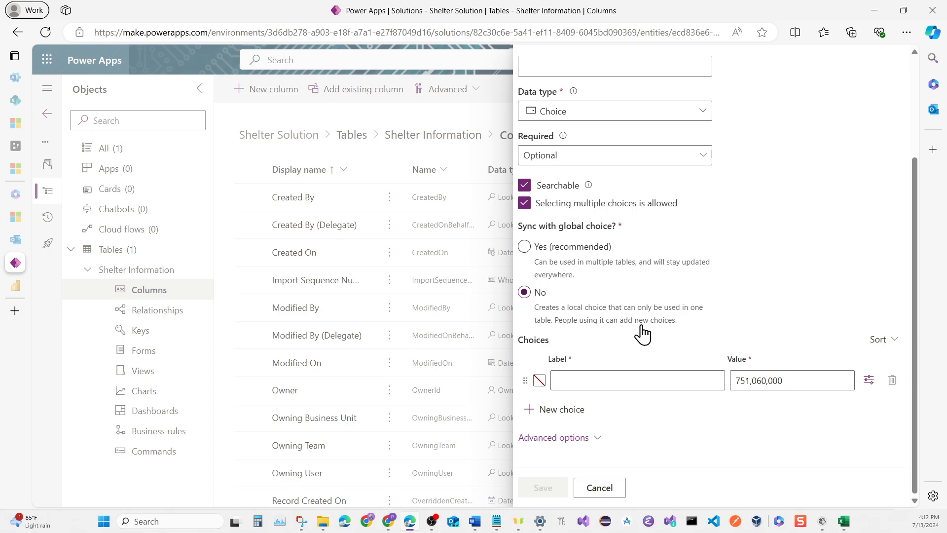
click(613, 384)
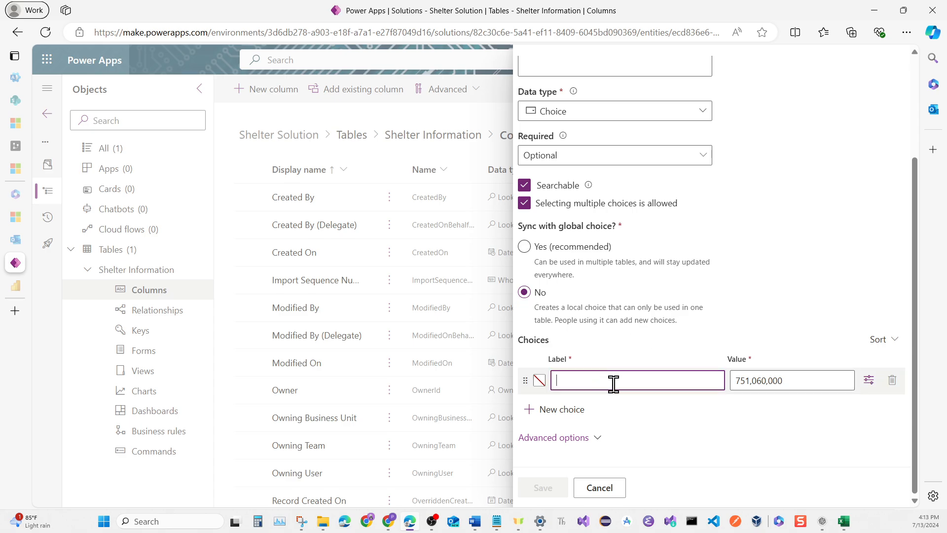
click(613, 384)
click(691, 447)
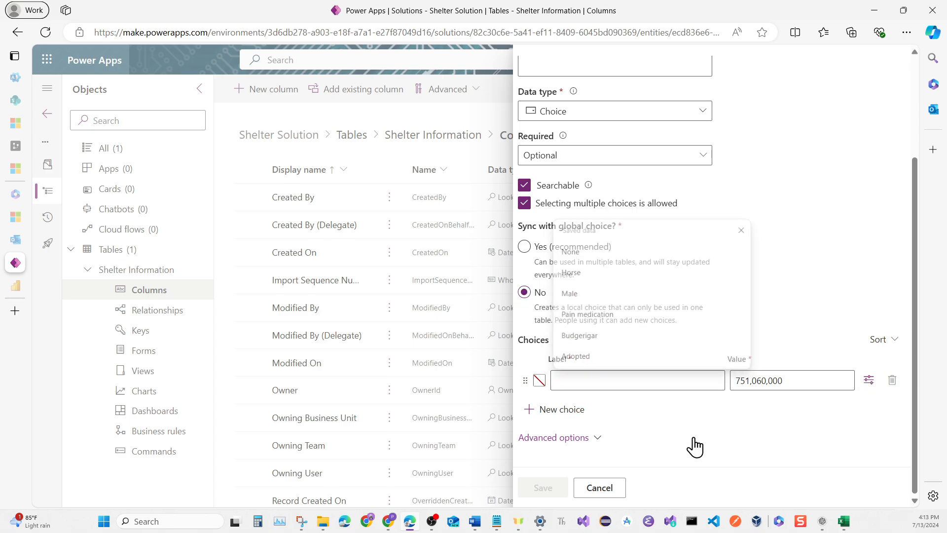
mouse_move(829, 521)
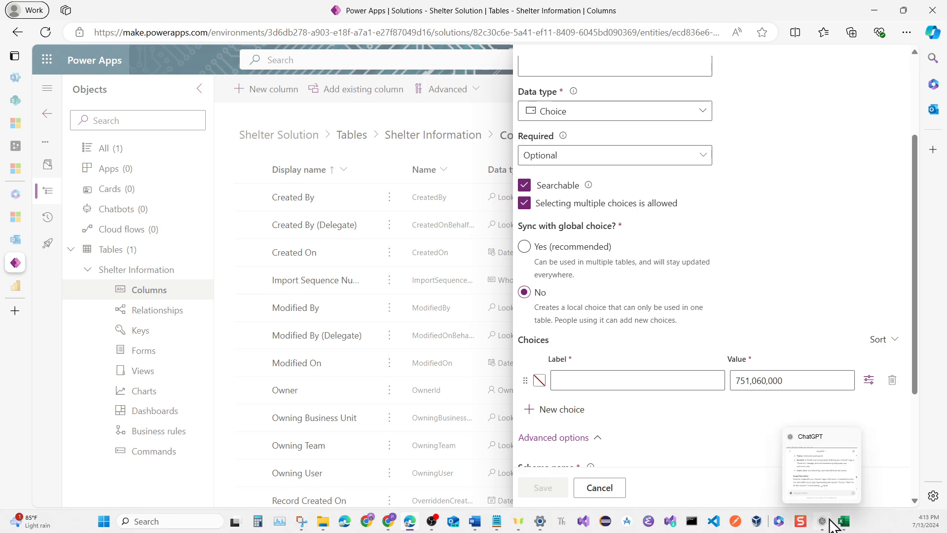
click(865, 486)
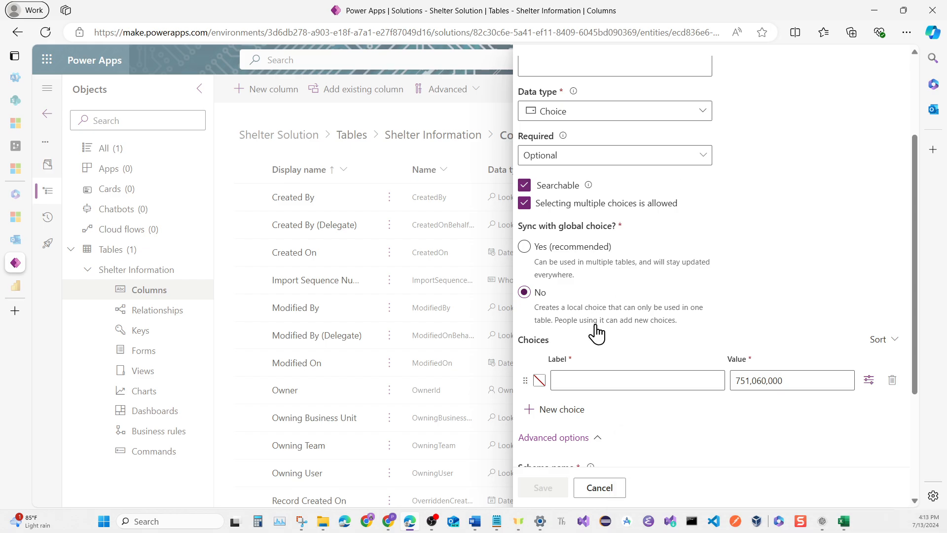
click(592, 381)
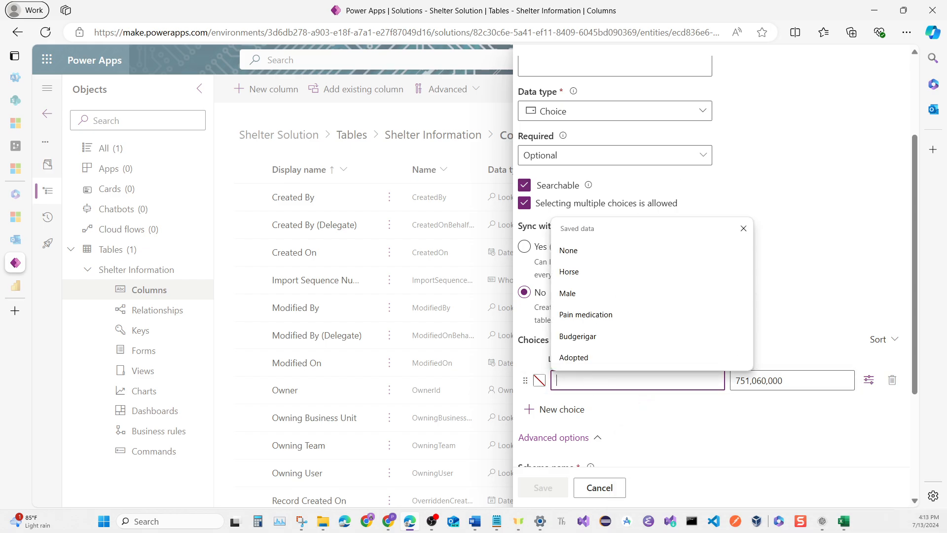
text(Bird)
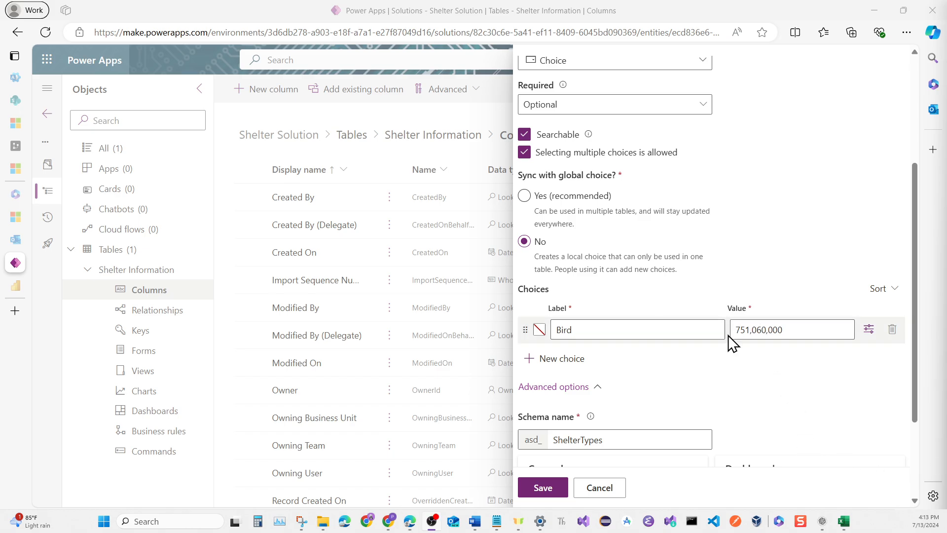
Set the Bird choice's value to 1
scroll(743, 333, up, 5)
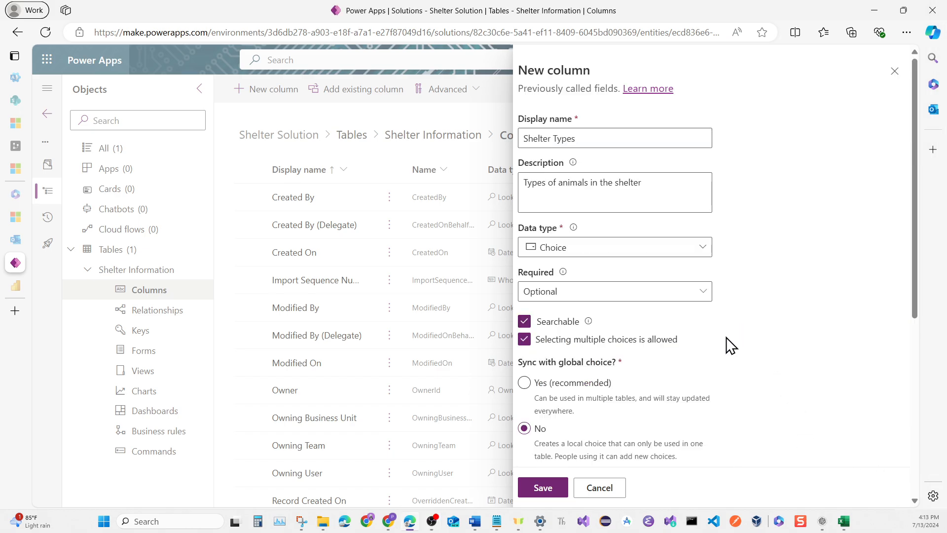
scroll(723, 350, down, 3)
click(747, 390)
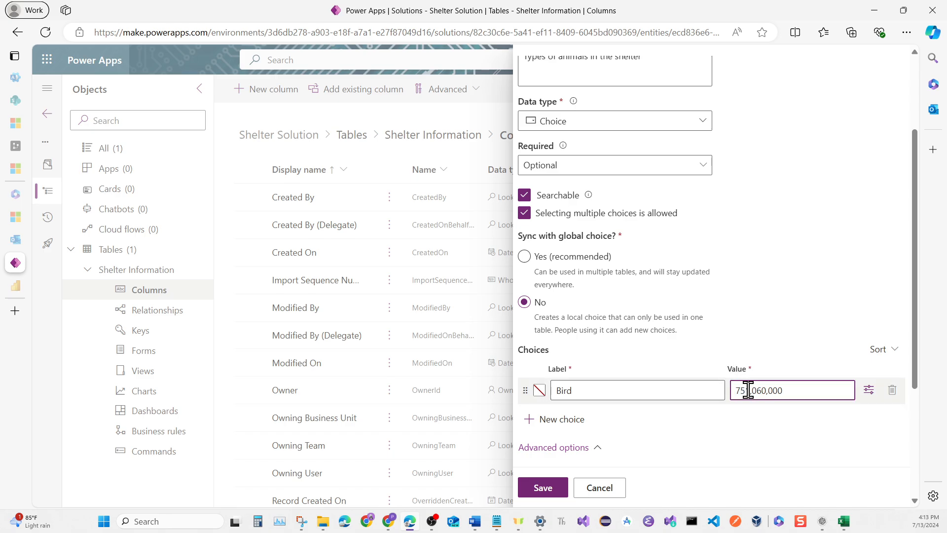
double_click(747, 390)
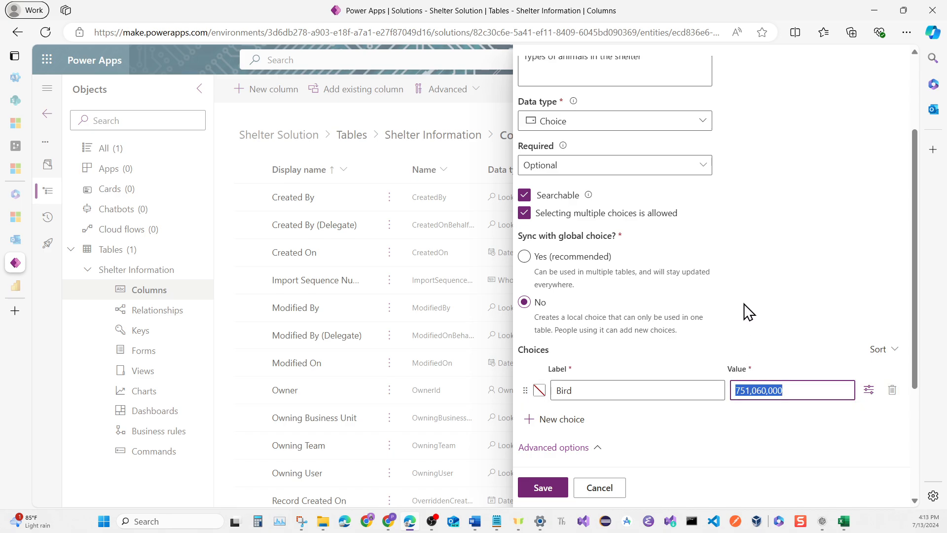
text(1)
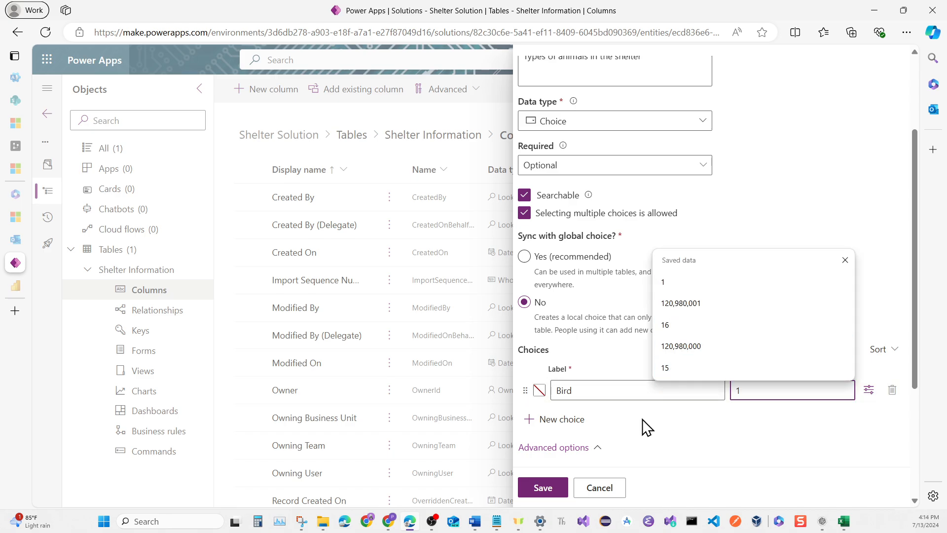
Add a second choice labelled Cat with the value 2 to the Shelter Types column
click(582, 425)
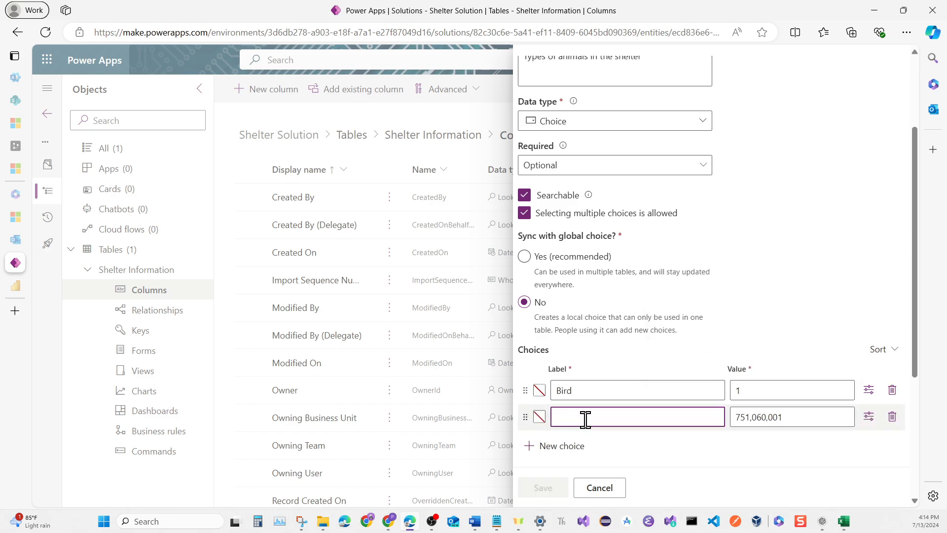
text(Cat)
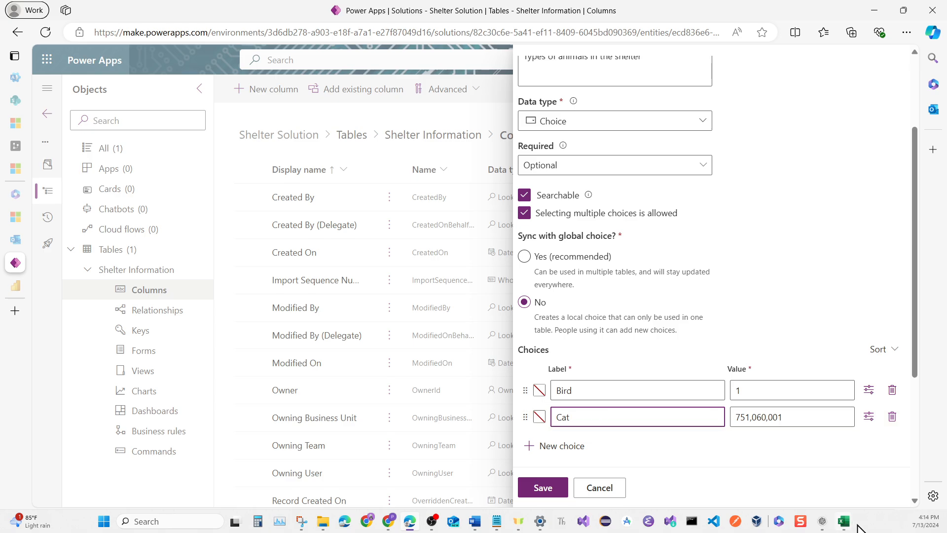
click(802, 422)
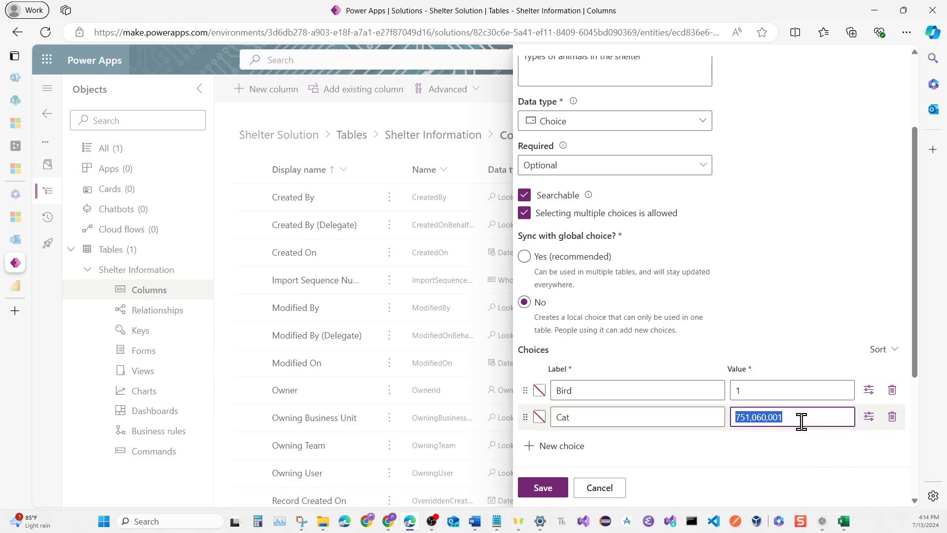
text(2)
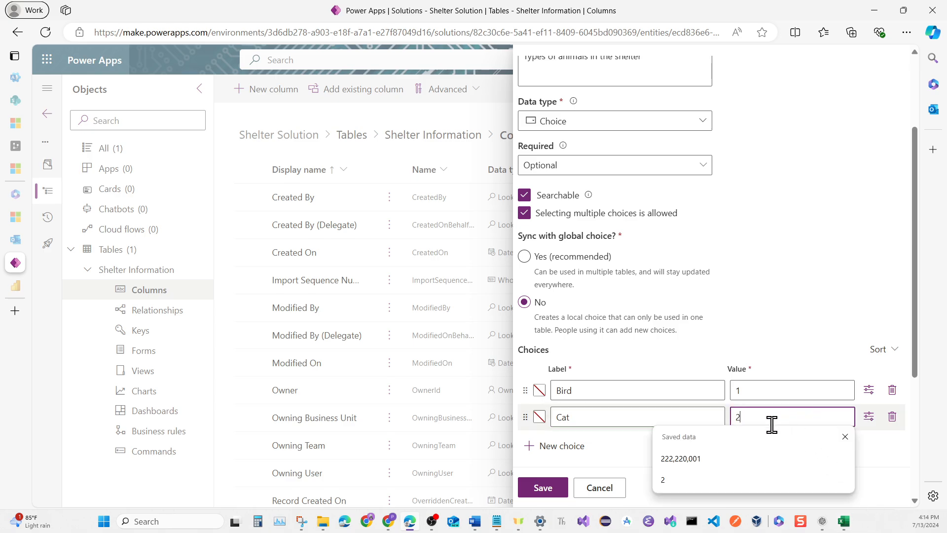
Add a third choice labelled Dog with the value 3 to the Shelter Types column
click(582, 449)
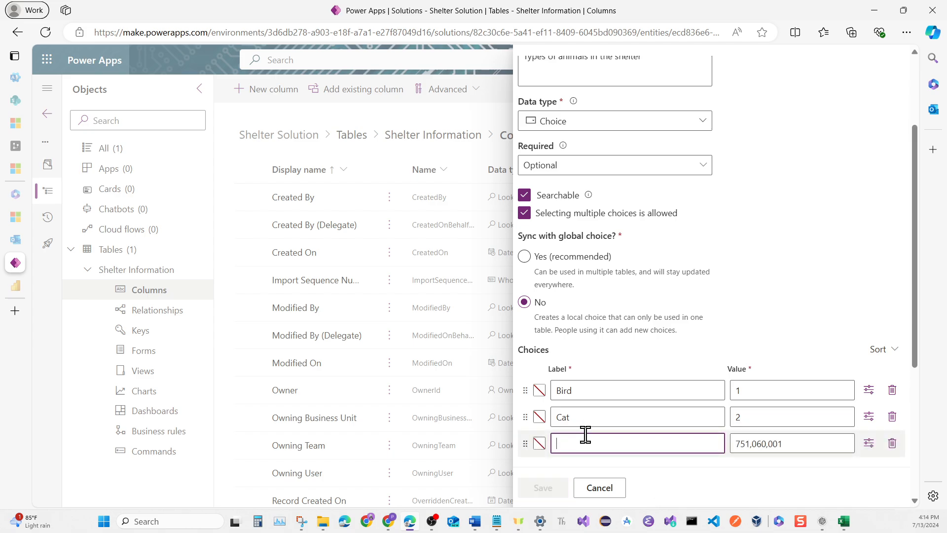
scroll(601, 396, down, 1)
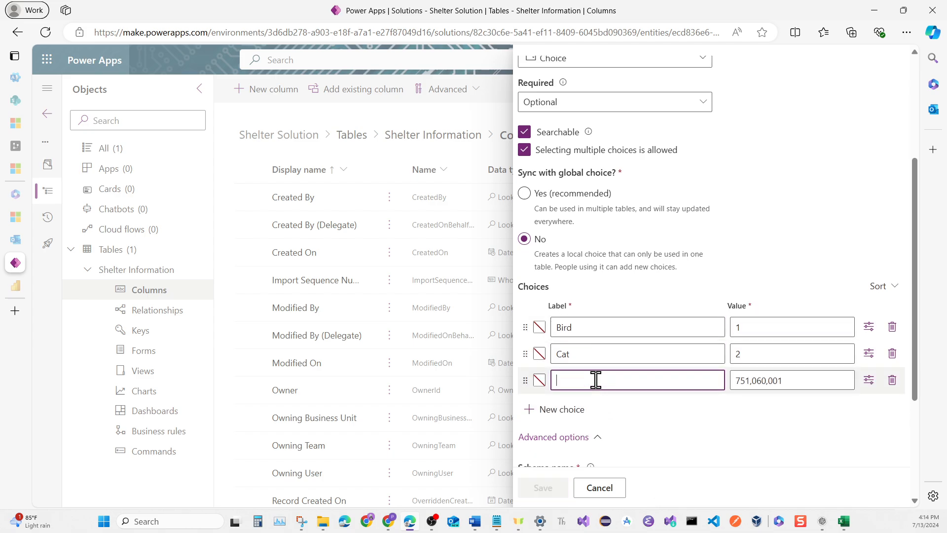
text(Dog)
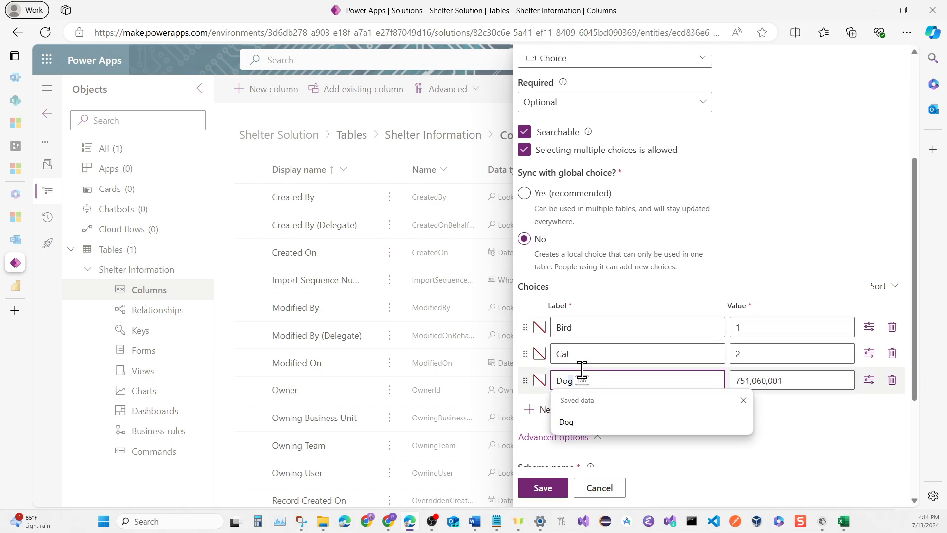
key(Escape)
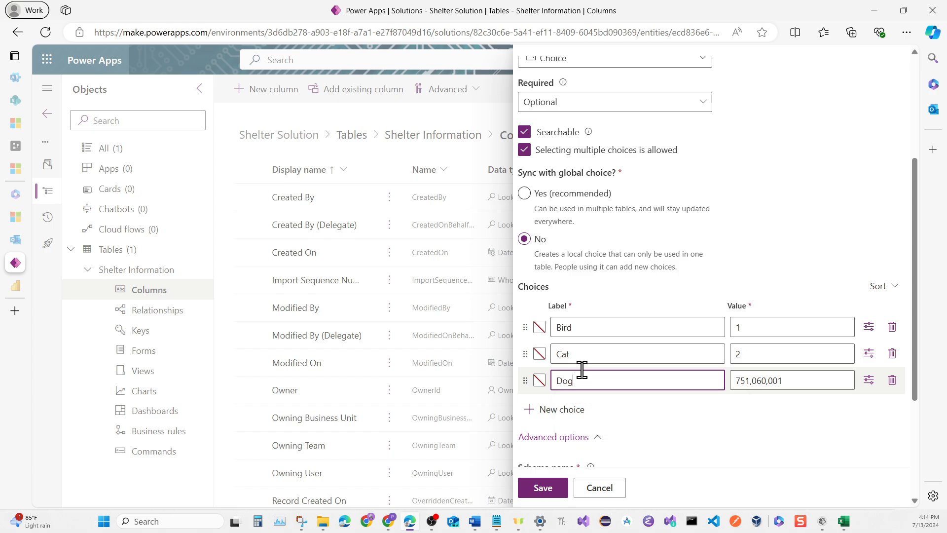
double_click(739, 380)
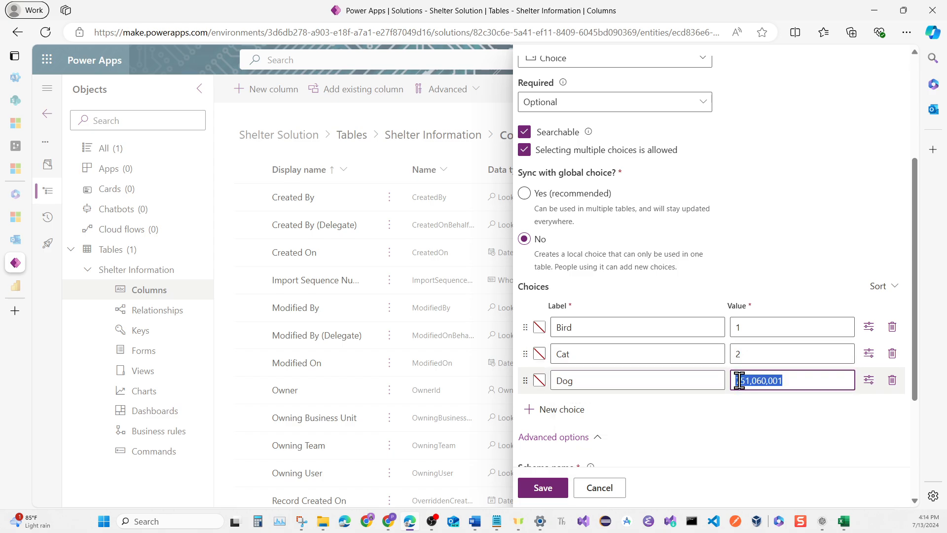
text(3)
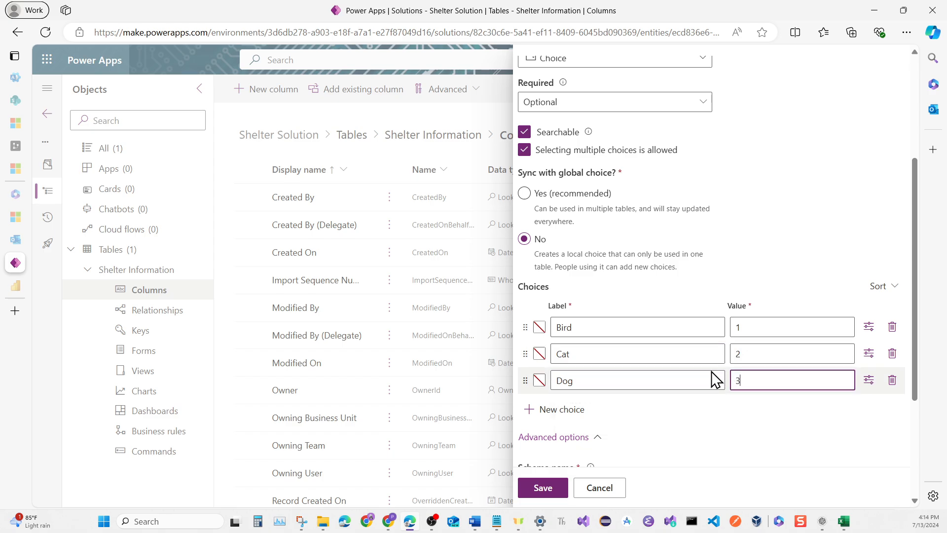
Add choices Horse, Livestock, Reptile, Small Exotic, Small Farm Animal and Small Mammal with values 4 to 9 and save the Shelter Types column
click(561, 414)
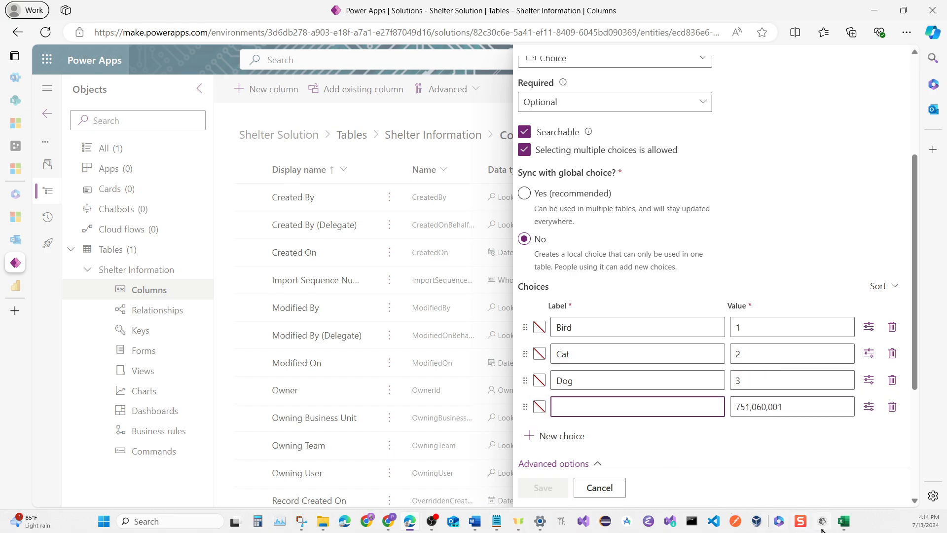
mouse_move(827, 524)
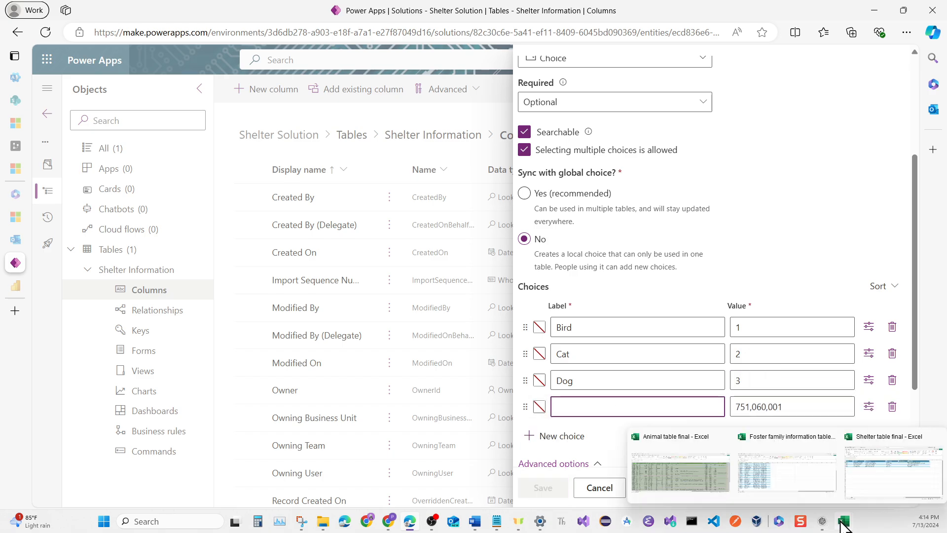
mouse_move(856, 493)
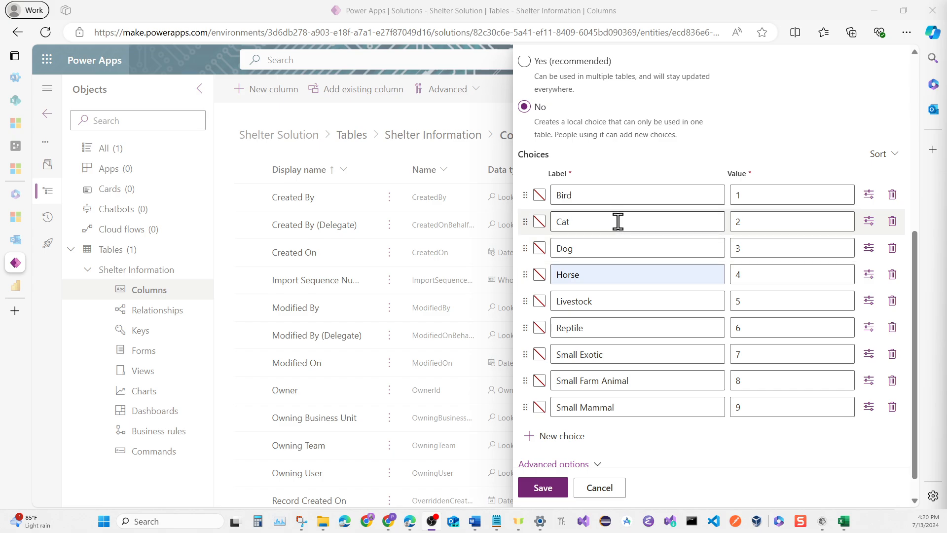
scroll(622, 228, up, 7)
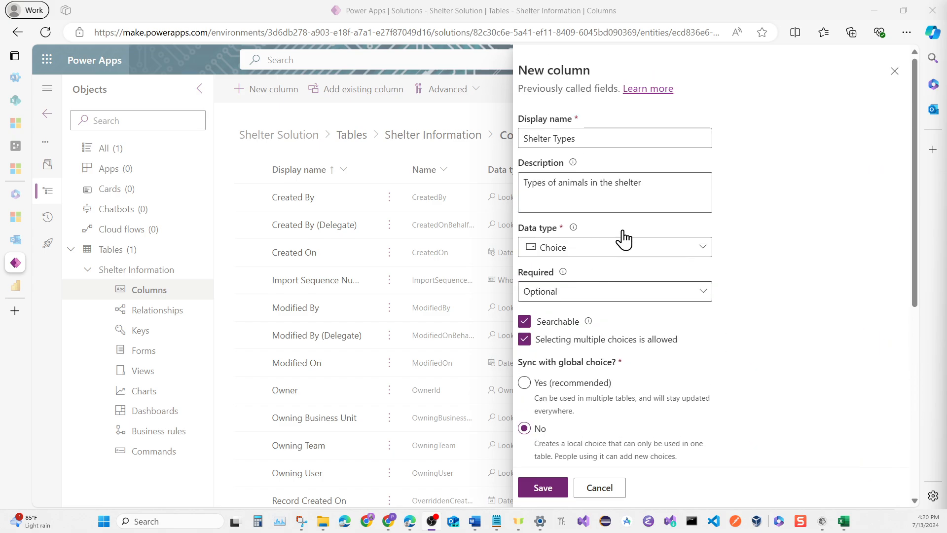
scroll(624, 239, down, 7)
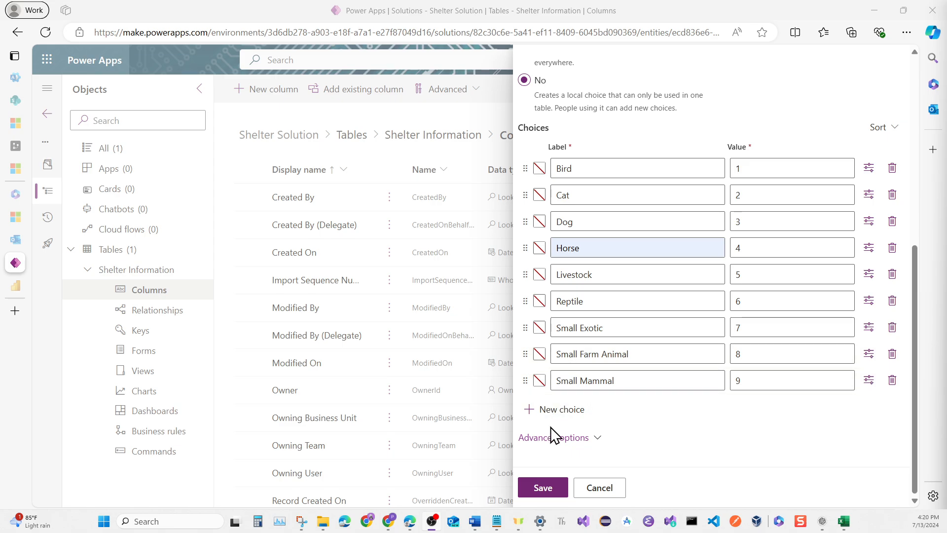
click(540, 490)
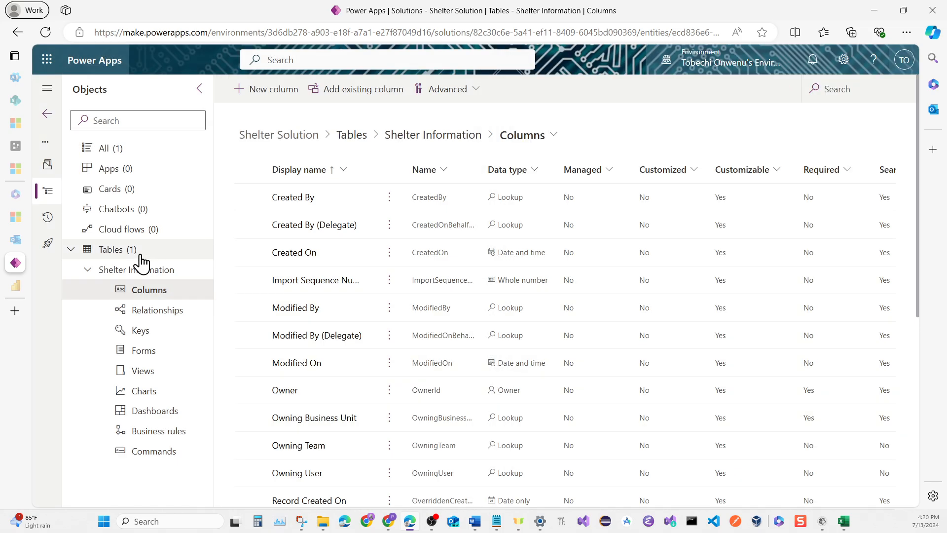
Open the Shelter Information table in the solution and upload the Shelter table final workbook as its data import source
click(121, 253)
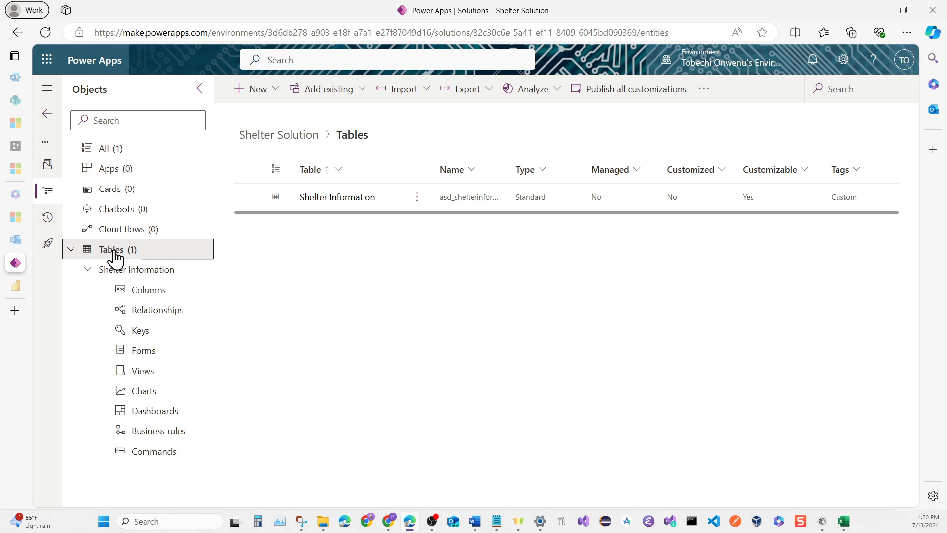
click(322, 202)
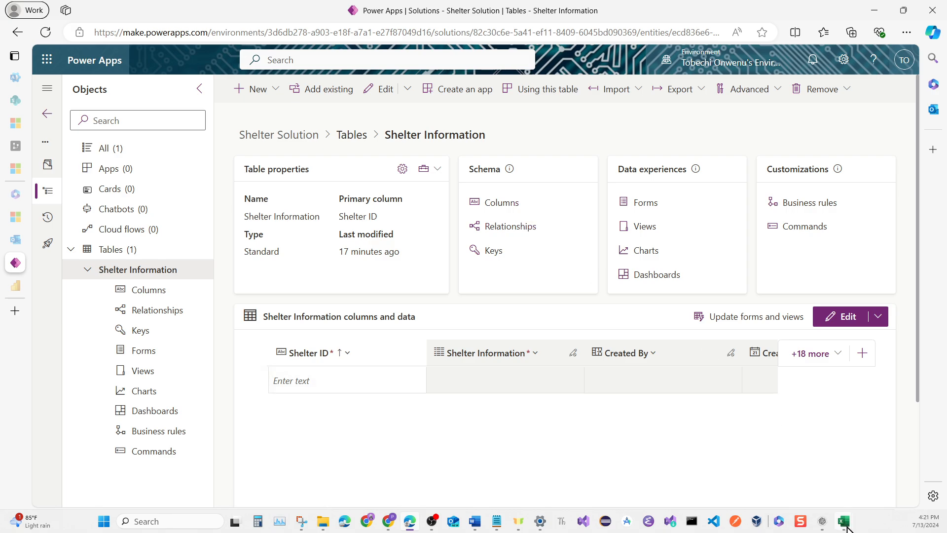
mouse_move(846, 527)
mouse_move(869, 484)
click(620, 98)
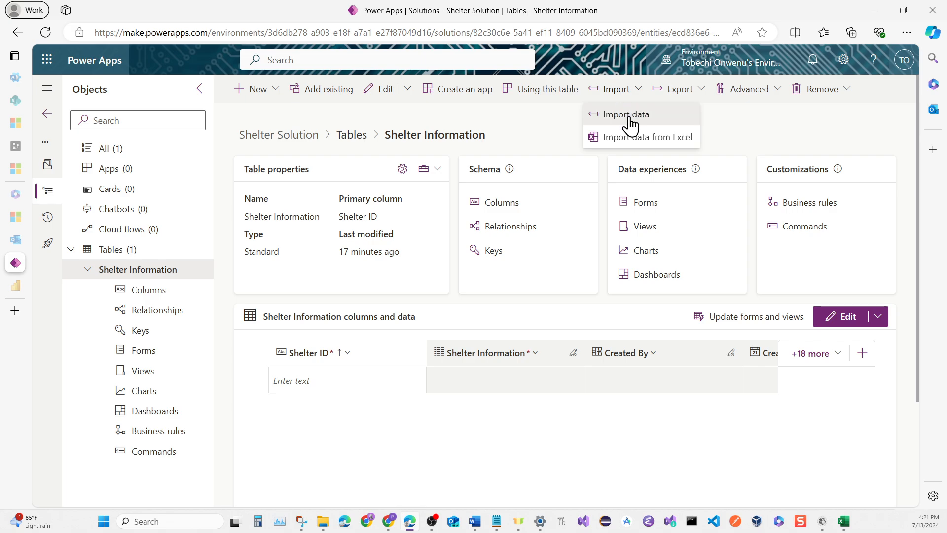
click(627, 117)
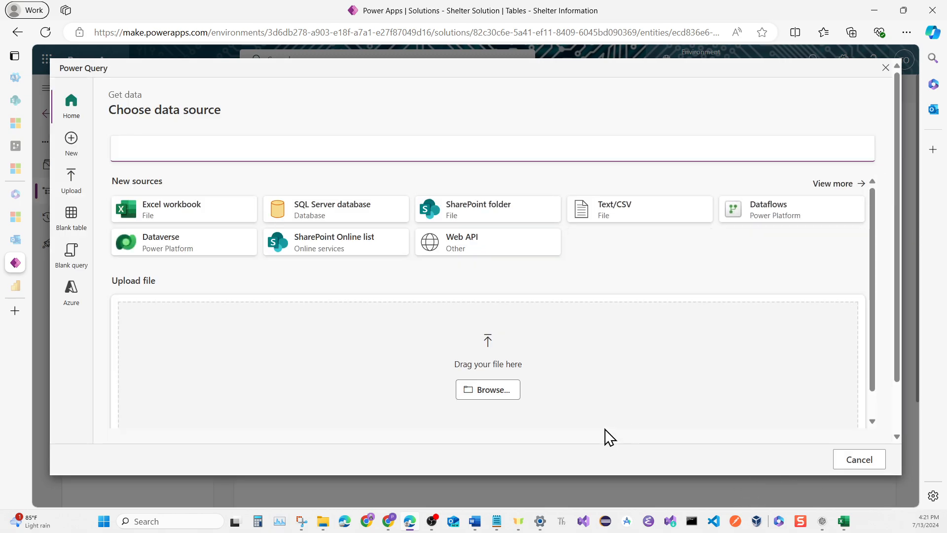
click(500, 393)
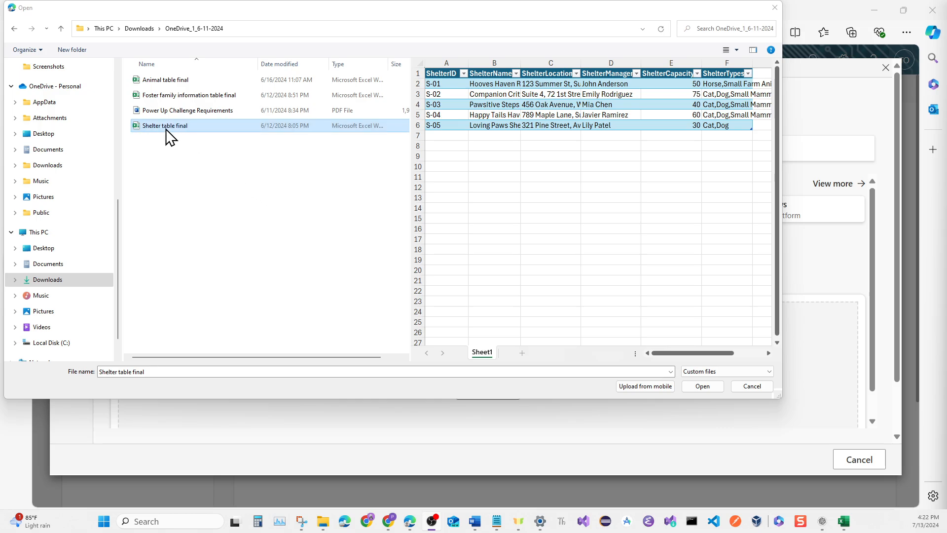
click(710, 389)
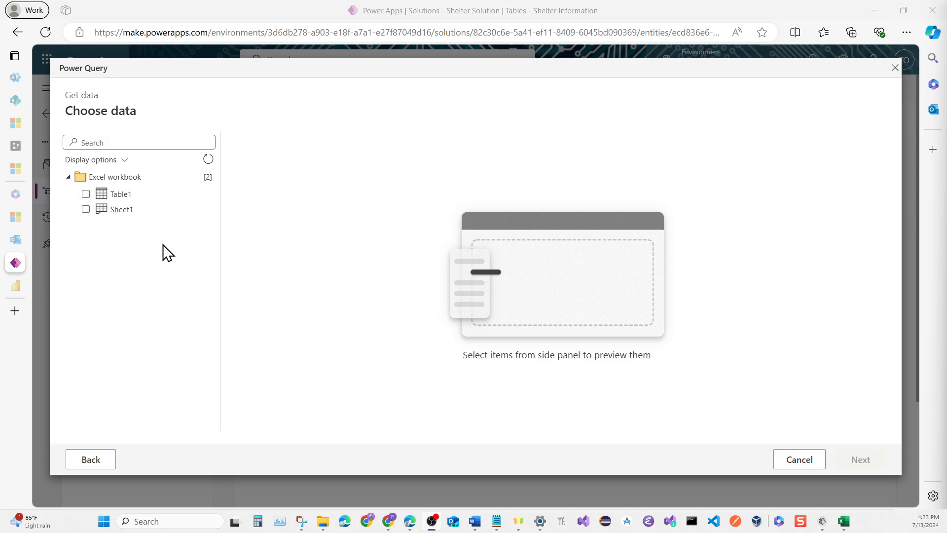
Choose Sheet1 of the workbook as the data to import and proceed to the table mapping without transforming it
click(86, 209)
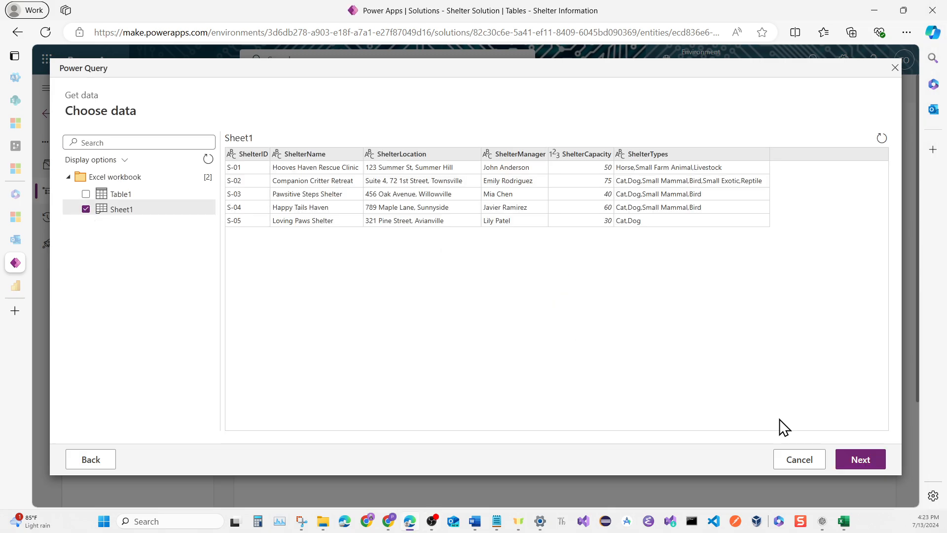
click(852, 463)
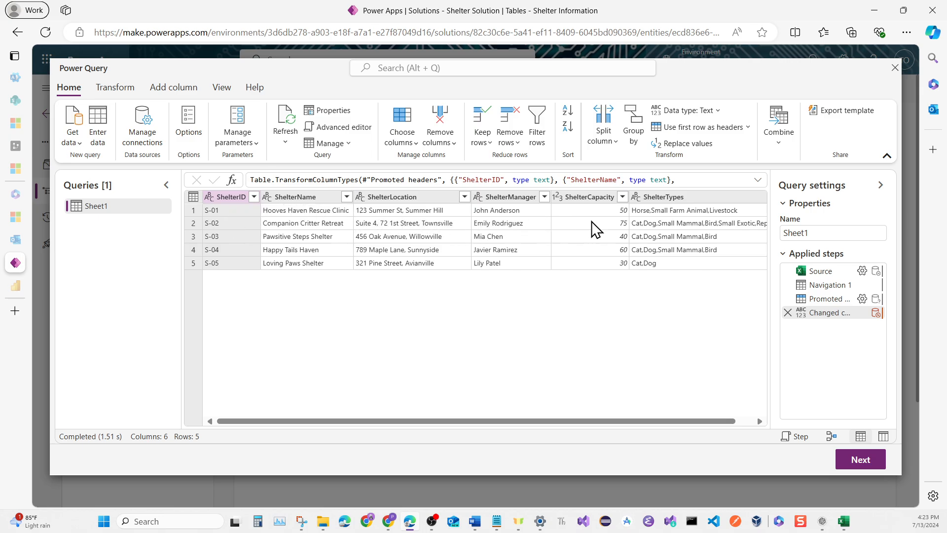
click(851, 459)
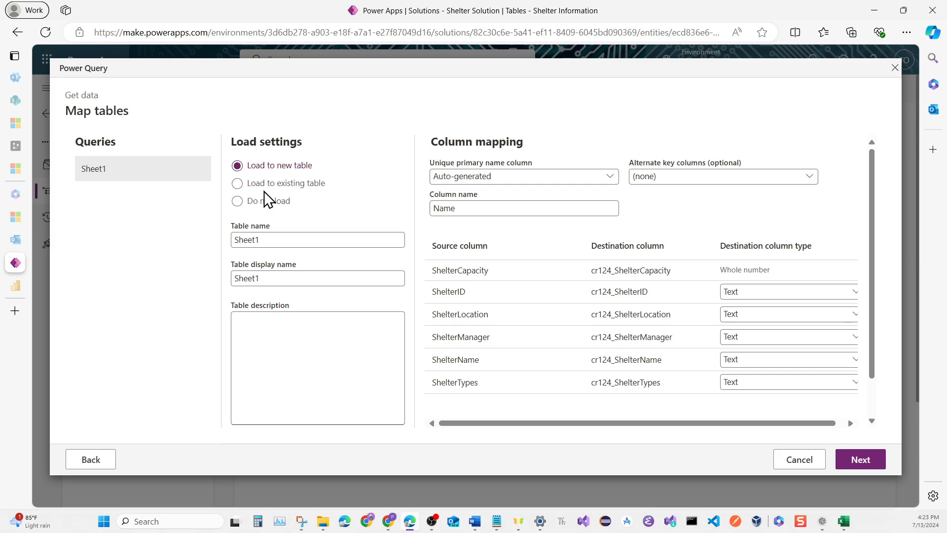
Load the data into the existing asd_ShelterInformation table, auto-mapping the columns and mapping ShelterID to asd_Shelter_ID
click(239, 186)
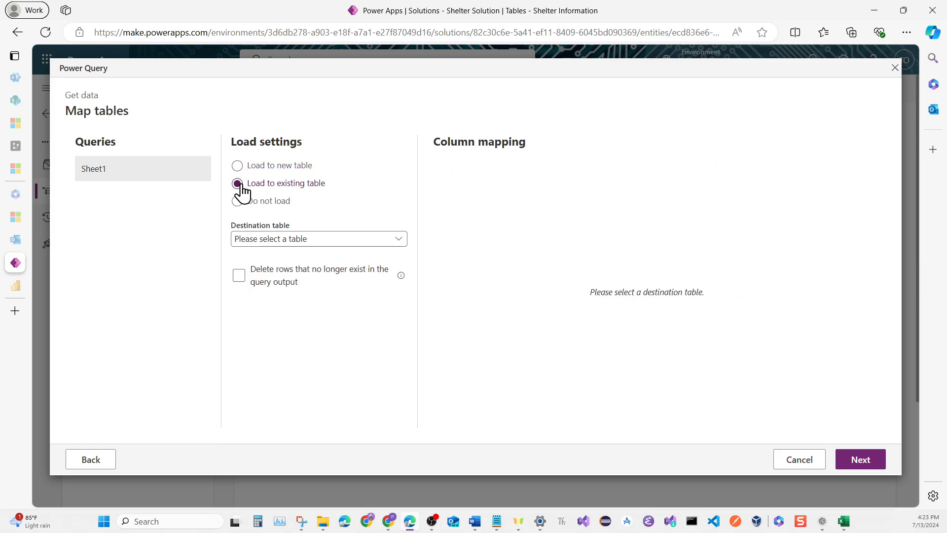
click(395, 241)
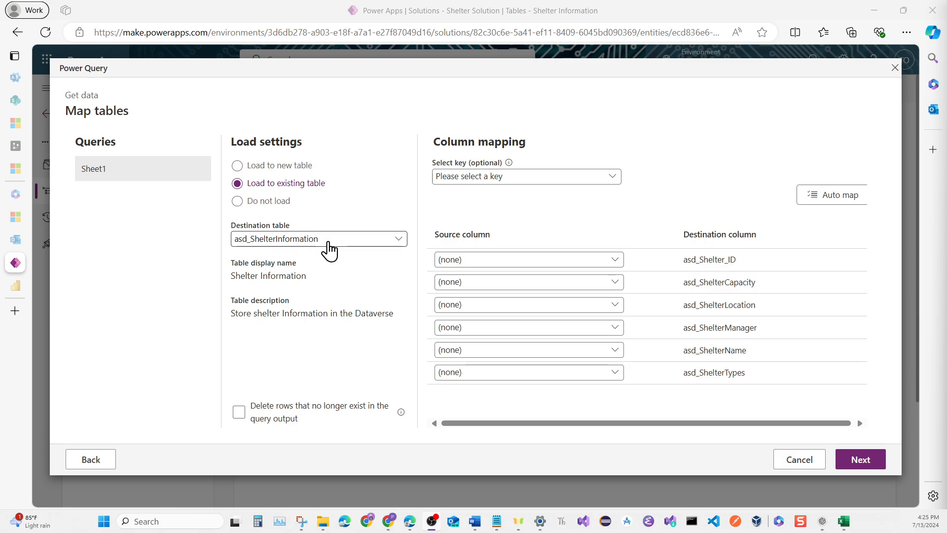
click(810, 203)
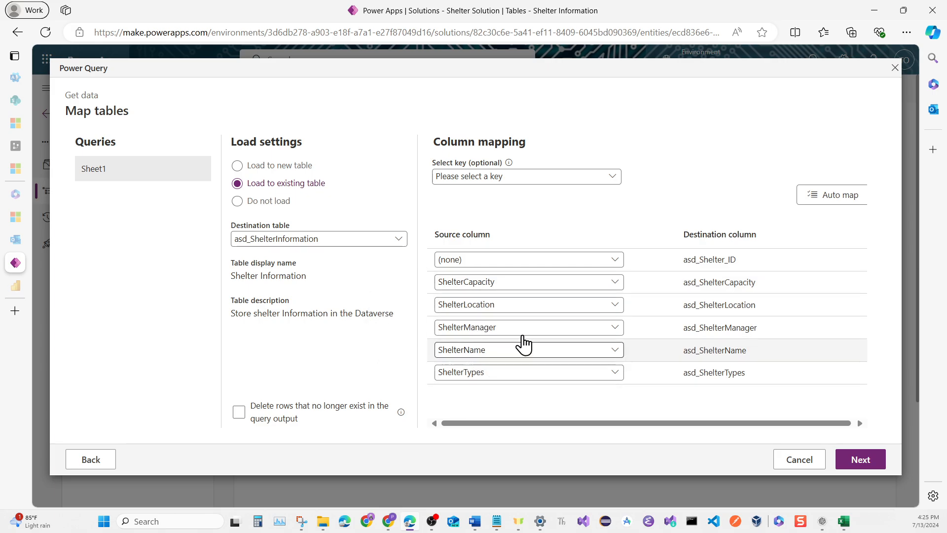
click(617, 267)
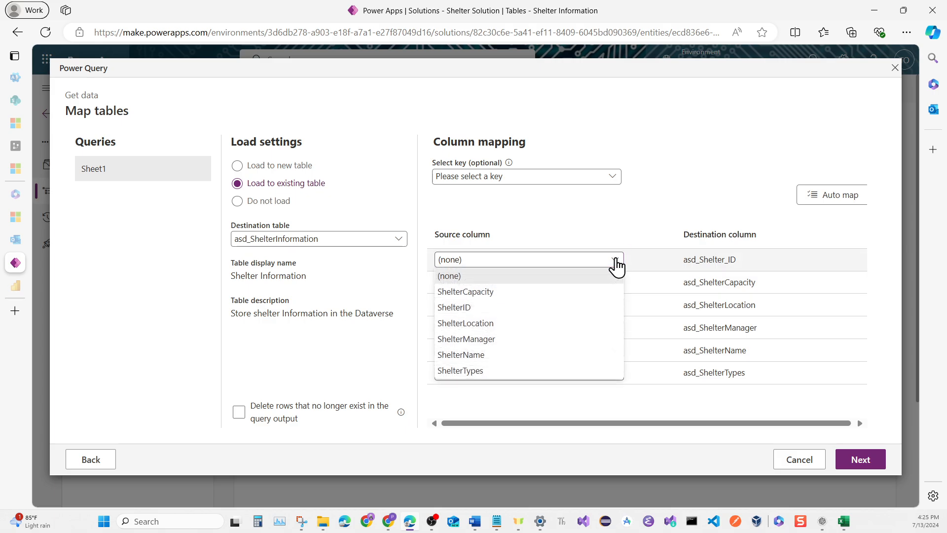
click(561, 309)
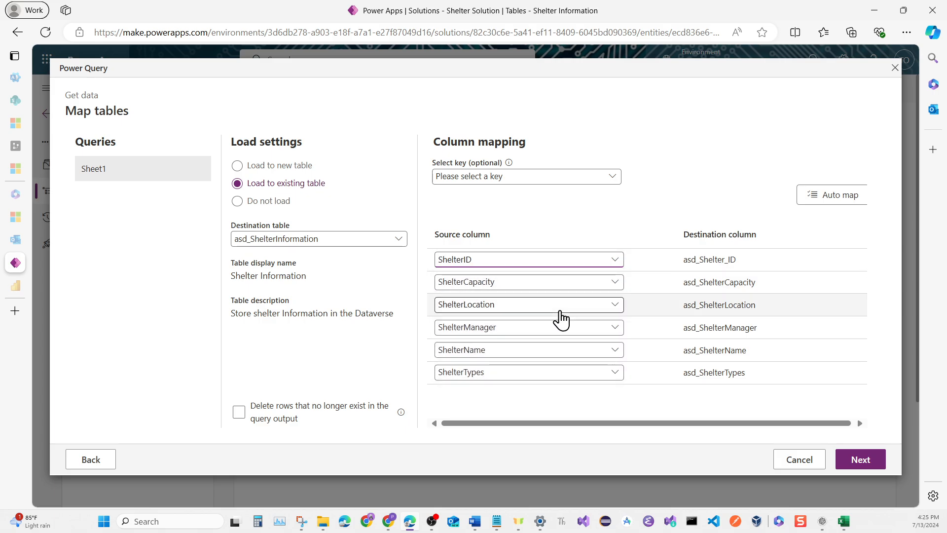
Set the source column for asd_ShelterTypes to (none) and run the import
click(641, 203)
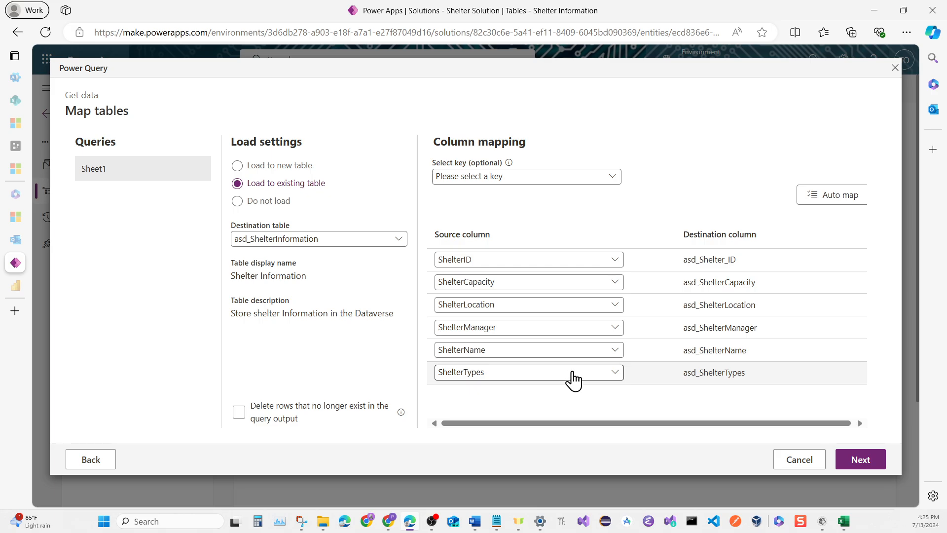
click(614, 377)
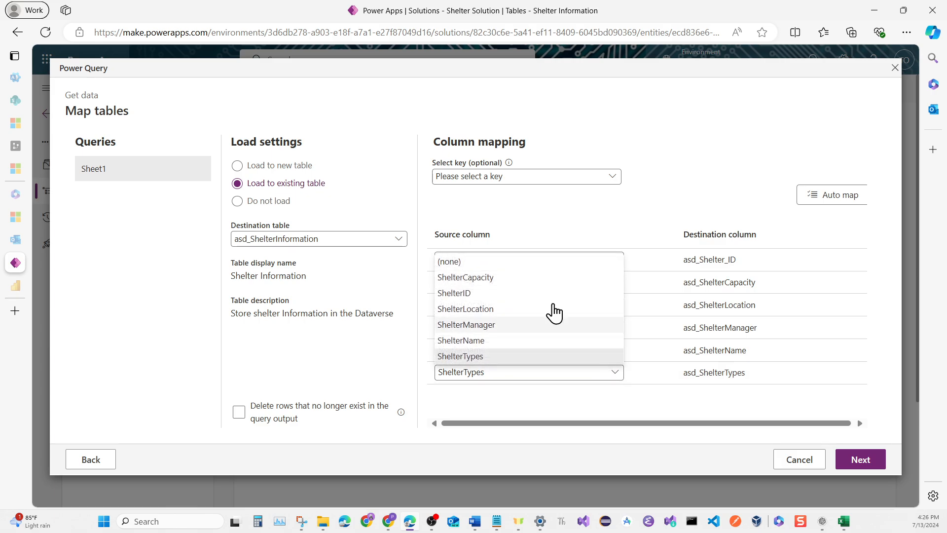
click(535, 265)
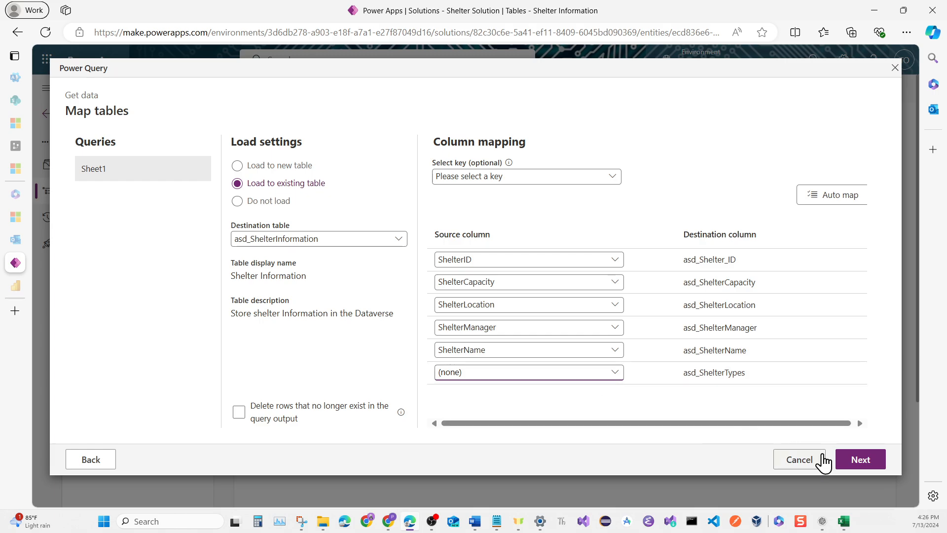
click(847, 461)
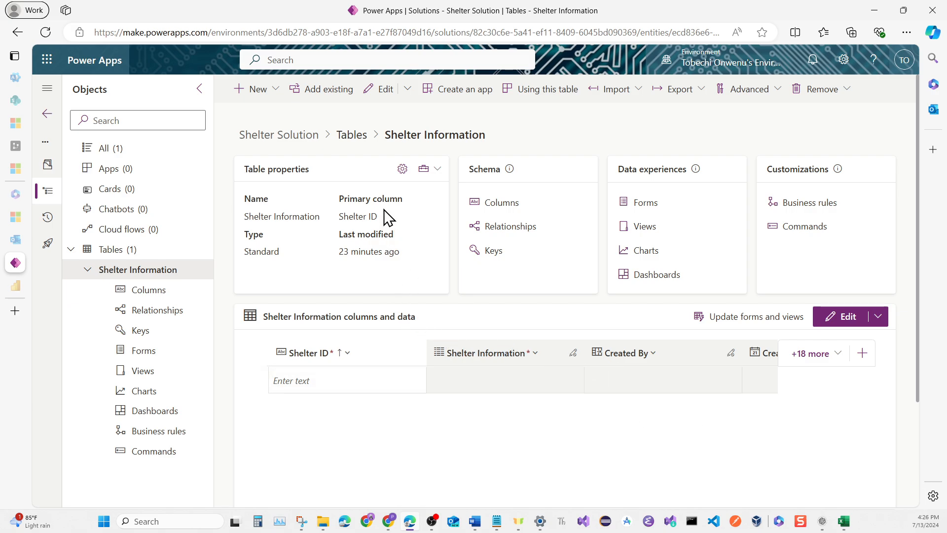
Open the Shelter Information table for editing, then narrow the Shelter ID column and widen the Shelter Capacity column
click(379, 92)
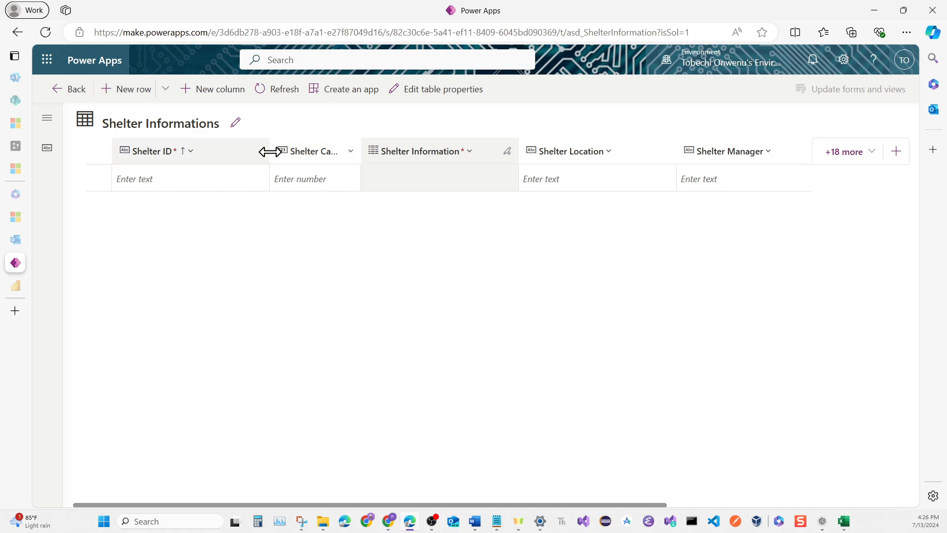
drag(265, 152, 232, 156)
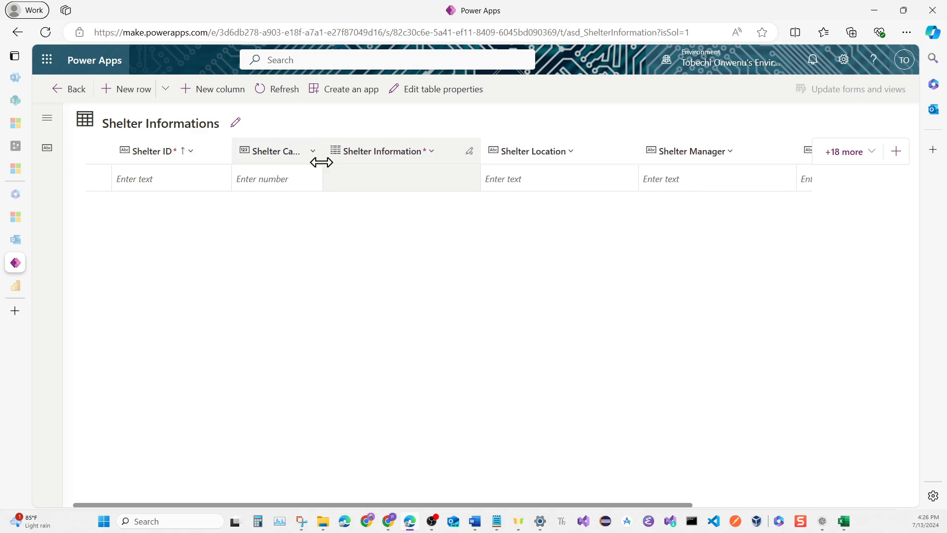
drag(322, 153, 415, 156)
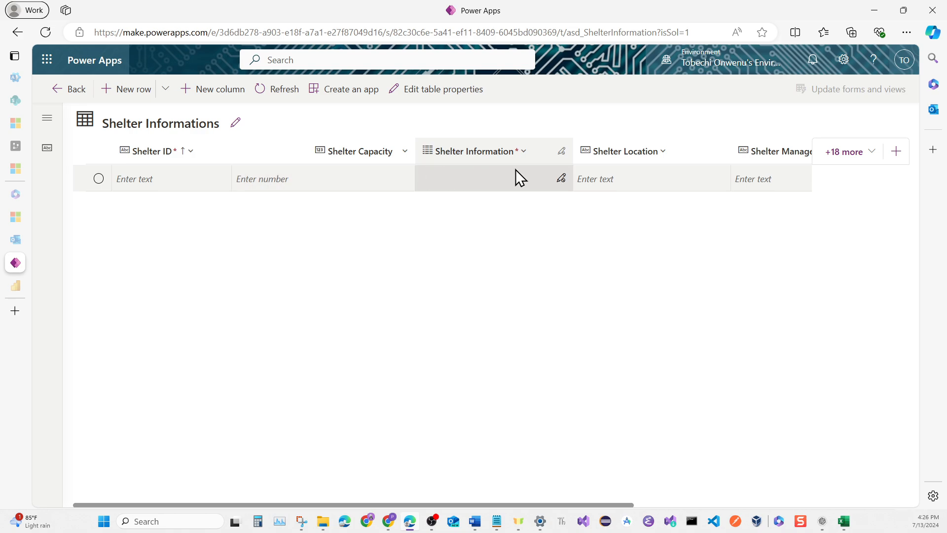
Hide the Shelter Information column and refresh the table to load the imported rows
click(562, 149)
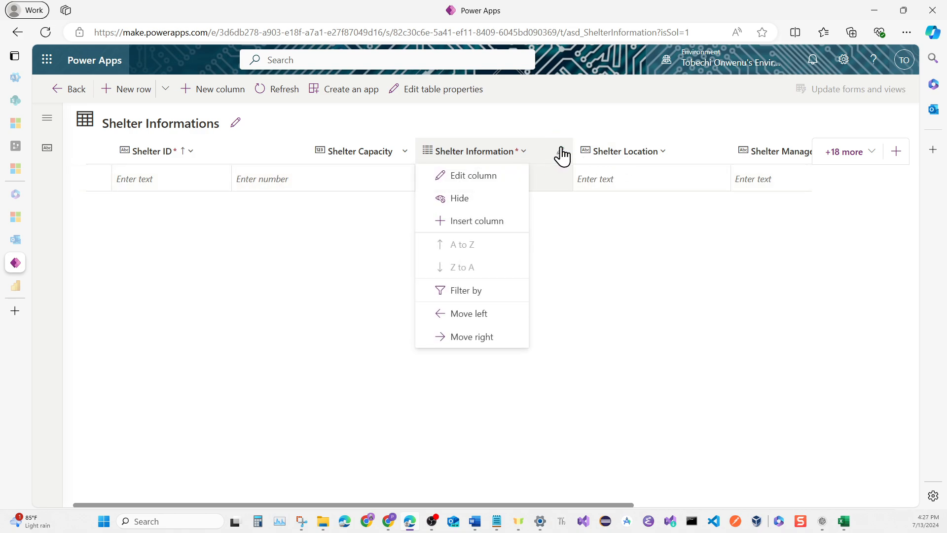
click(494, 196)
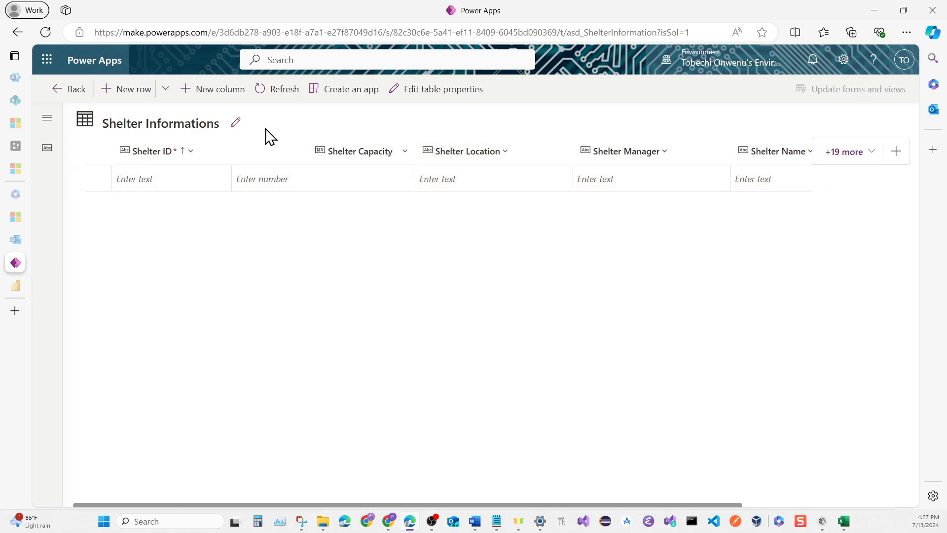
click(267, 94)
click(275, 93)
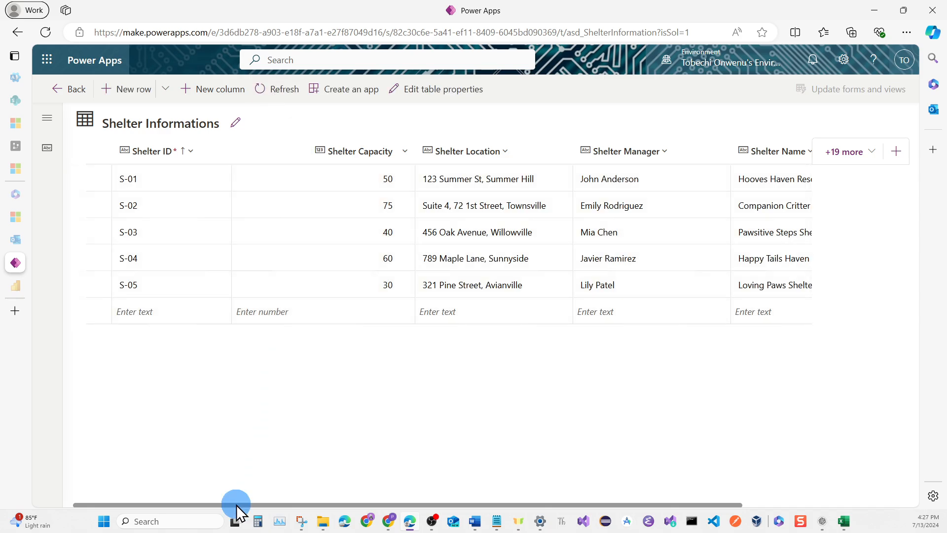
Show the existing Shelter Types column in the Shelter Informations table
drag(236, 504, 310, 501)
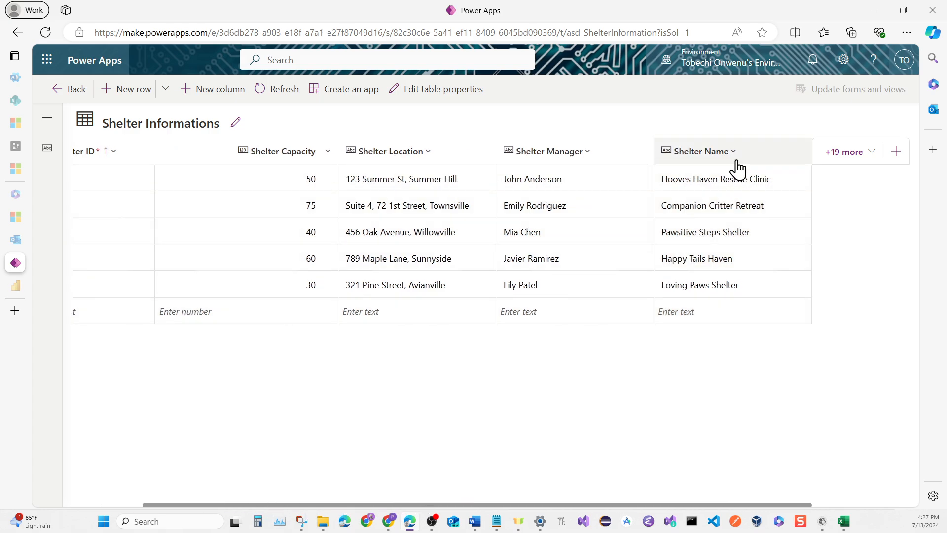
click(865, 161)
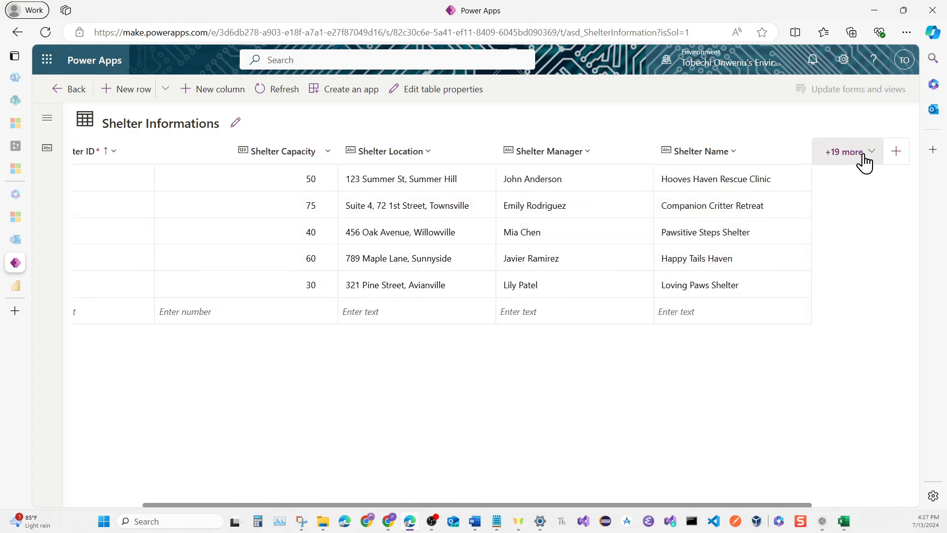
scroll(774, 316, down, 10)
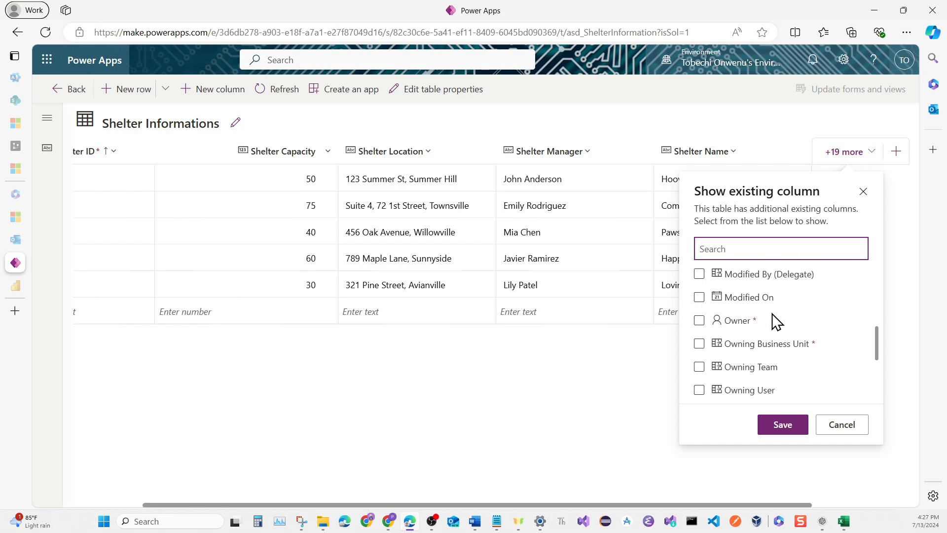
scroll(773, 321, down, 4)
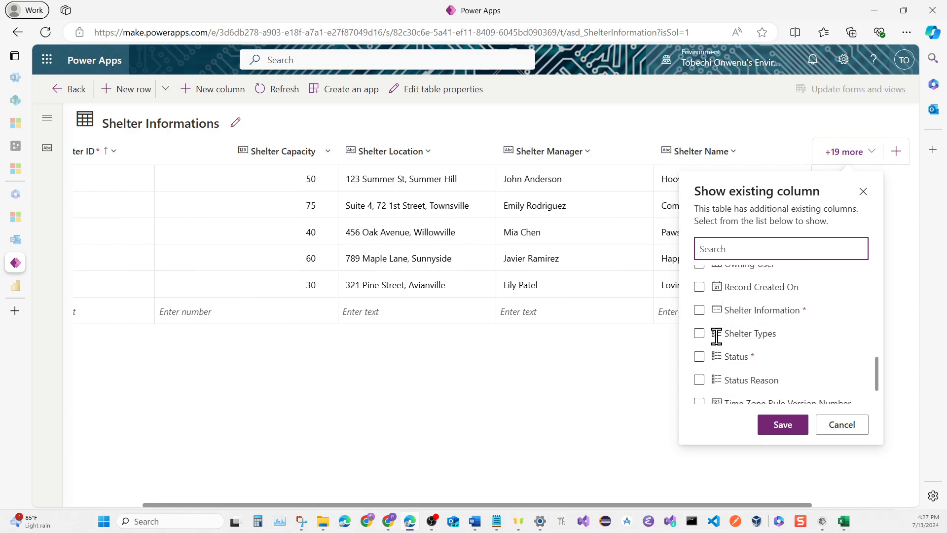
click(700, 334)
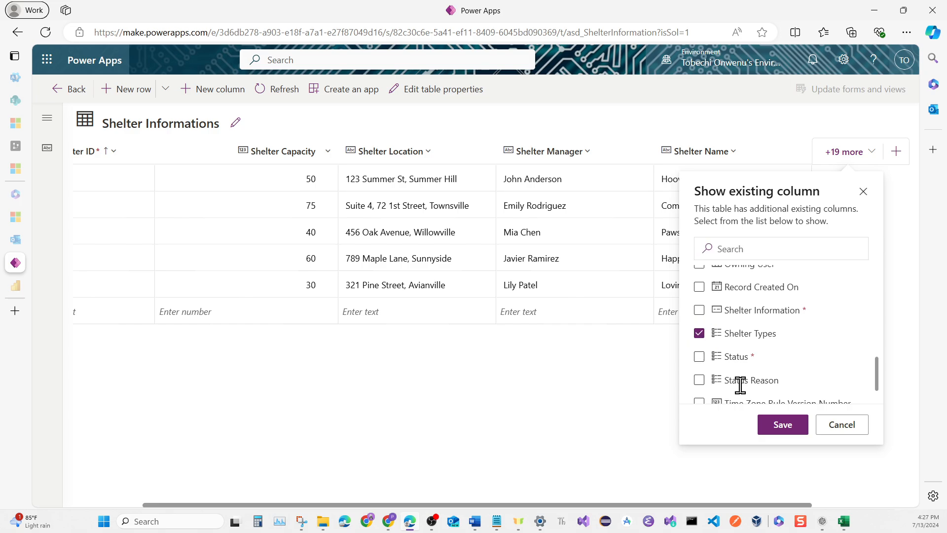
click(769, 428)
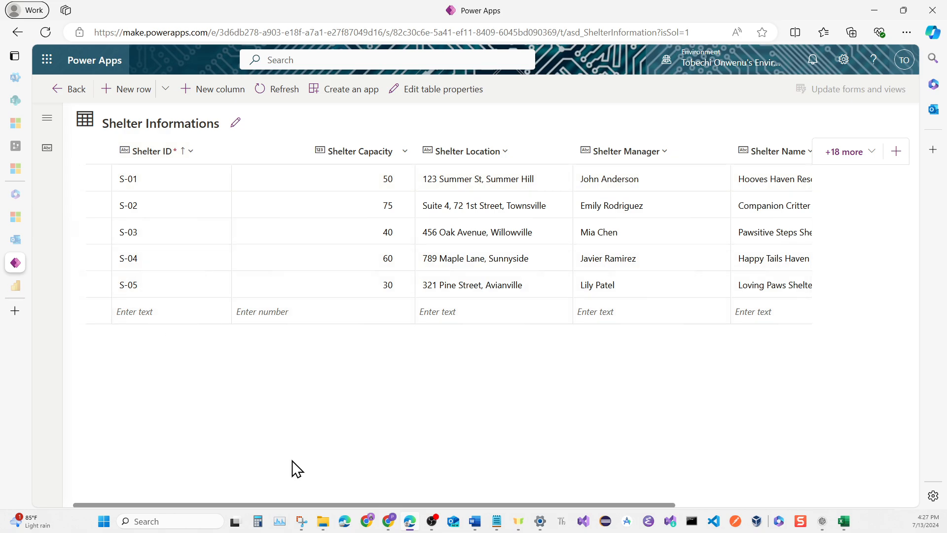
Set the Shelter Types of Hooves Haven Rescue Clinic to Horse, Livestock and Small Farm Animal
drag(299, 504, 464, 505)
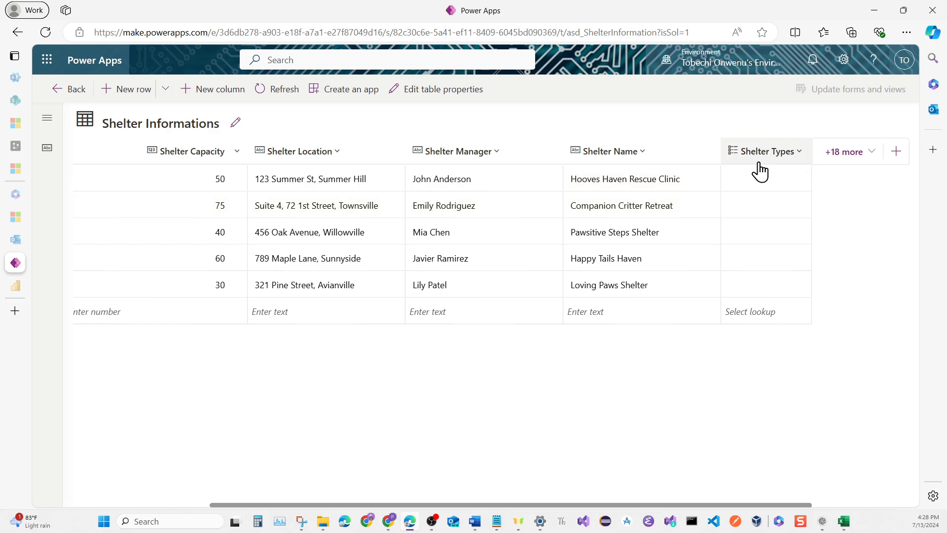
click(766, 186)
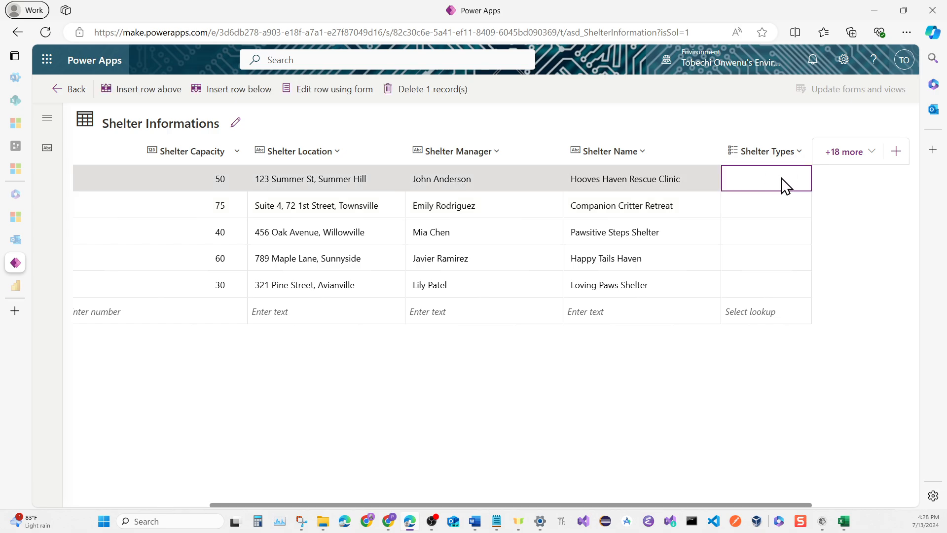
click(785, 179)
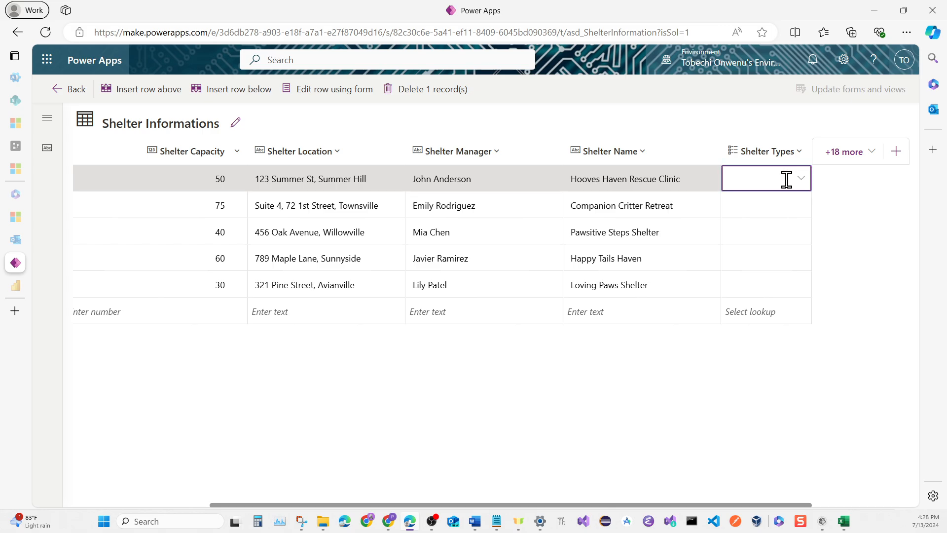
click(801, 179)
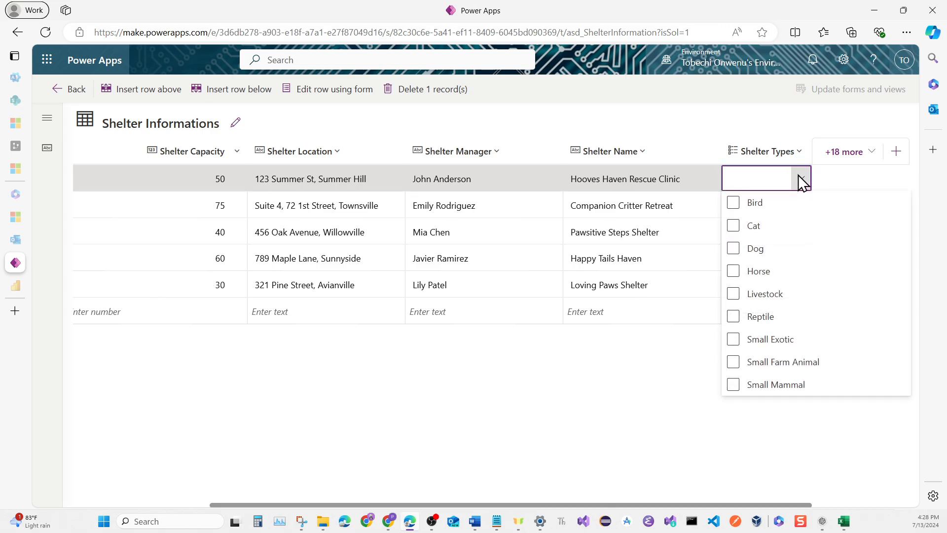
click(786, 292)
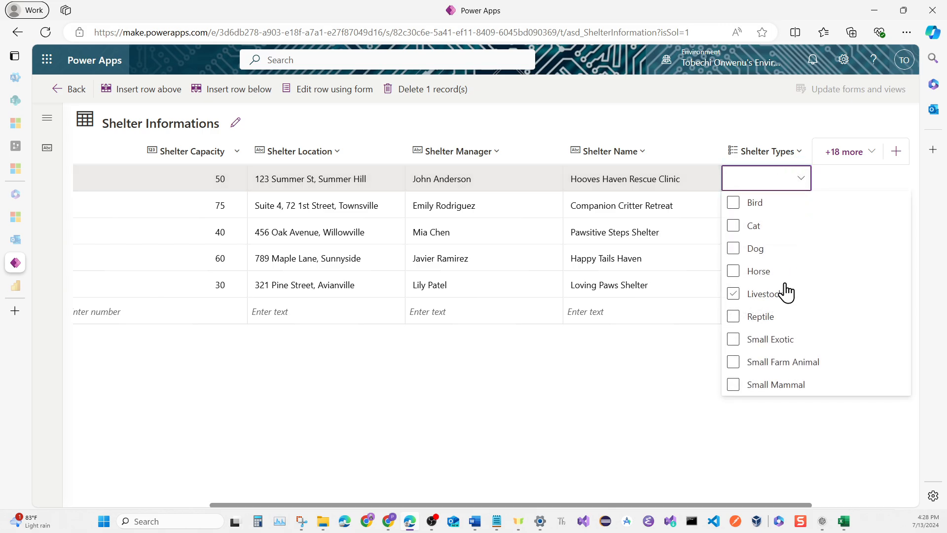
click(735, 273)
click(736, 365)
click(730, 295)
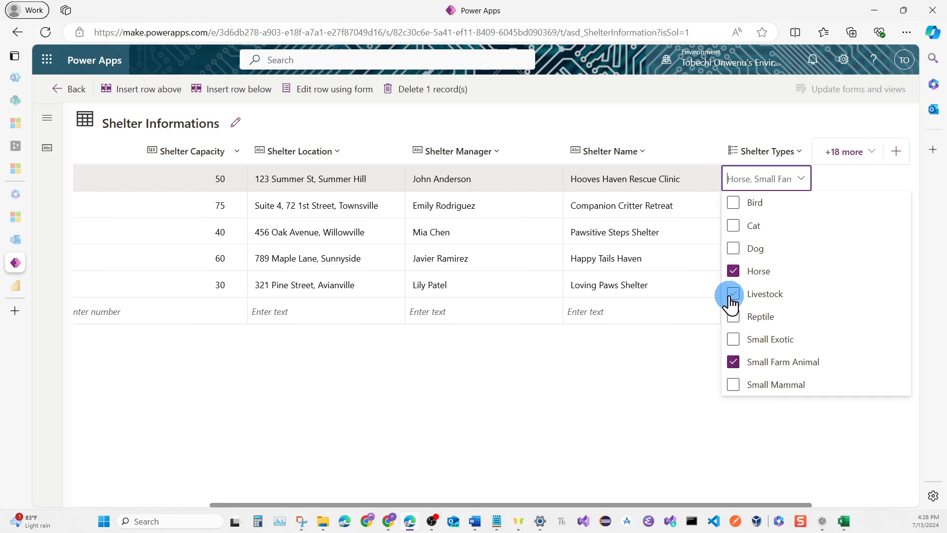
click(694, 365)
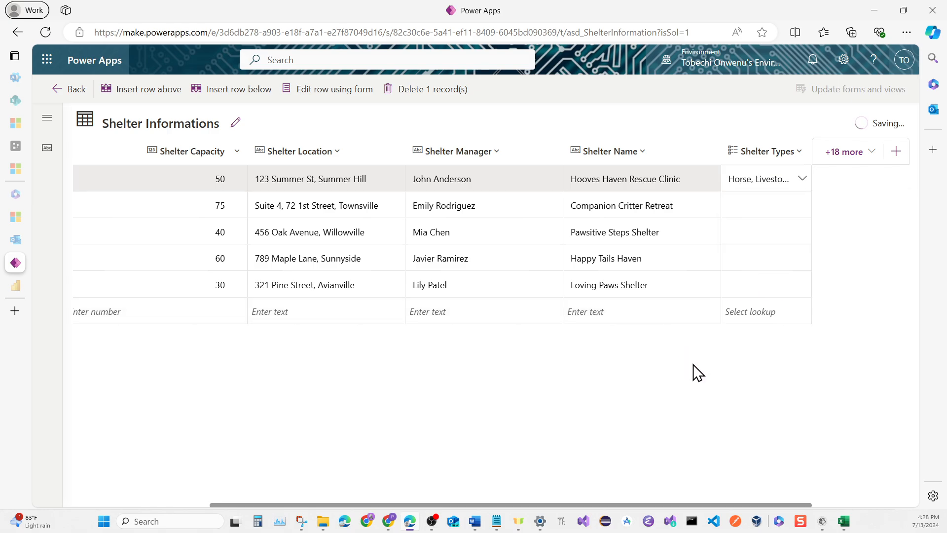
Set the Shelter Types of Companion Critter Retreat to Bird, Cat, Dog, Reptile, Small Exotic and Small Mammal
click(804, 206)
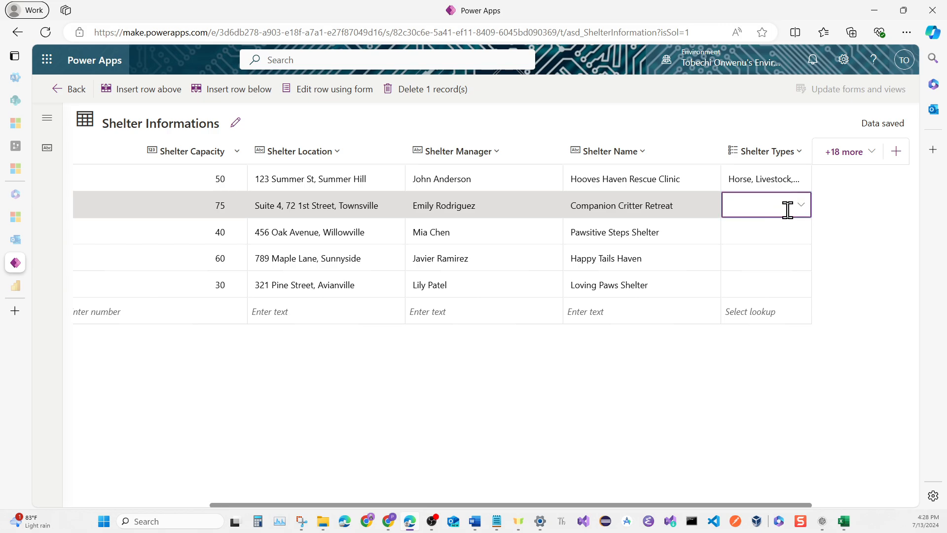
click(801, 208)
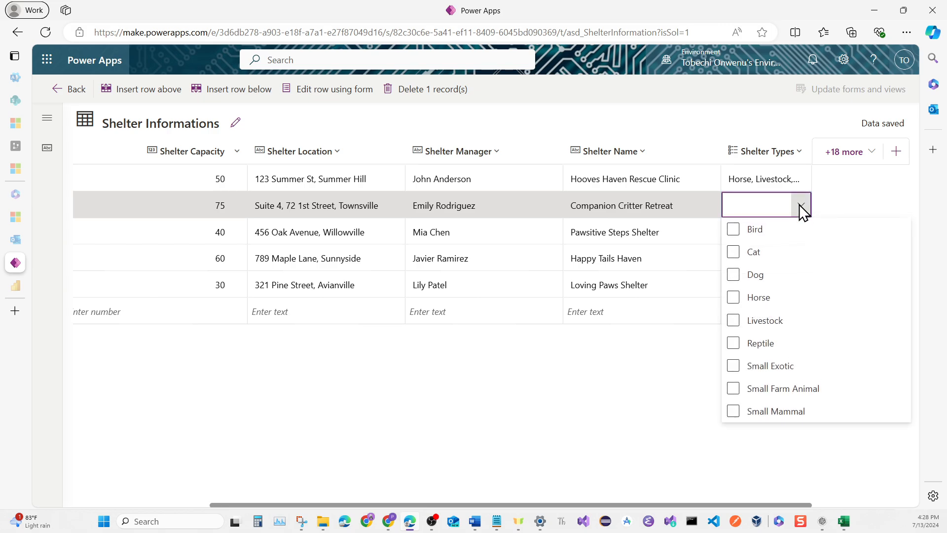
click(755, 277)
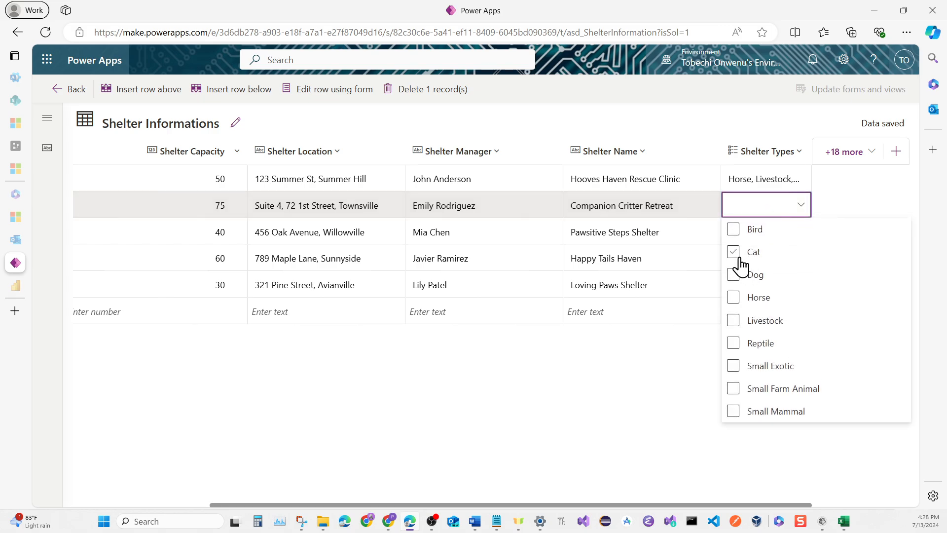
click(740, 259)
click(735, 275)
click(733, 412)
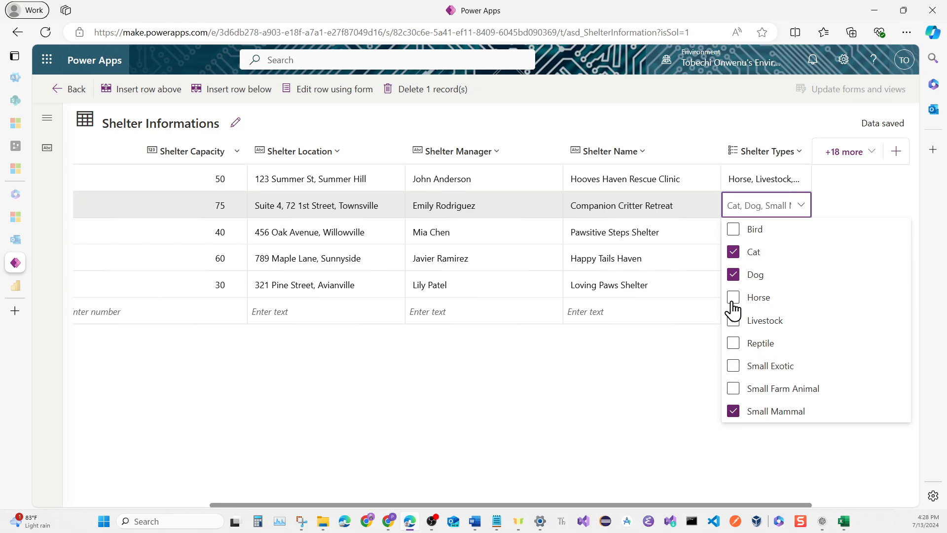
click(733, 230)
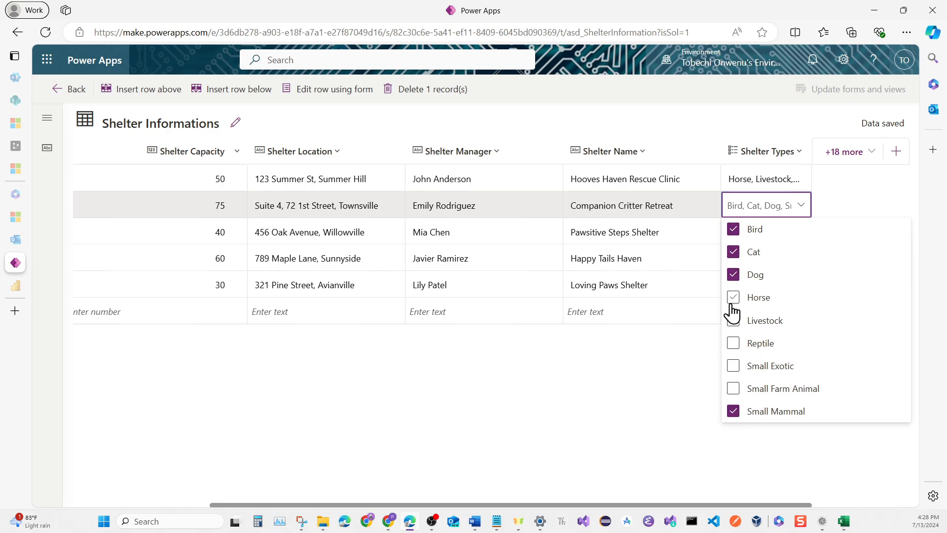
click(734, 368)
click(734, 343)
click(688, 360)
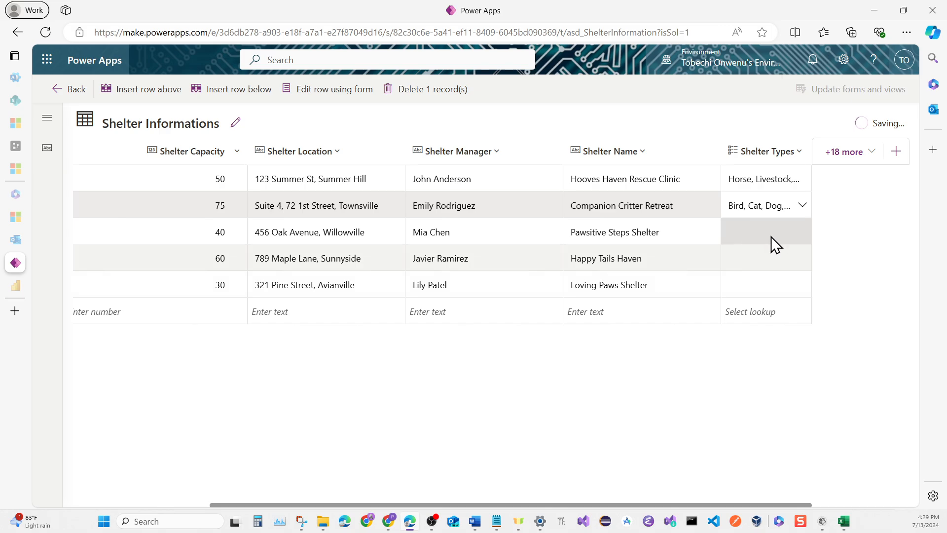
Set the Shelter Types of Pawsitive Steps Shelter to Bird, Cat, Dog and Small Mammal
click(803, 236)
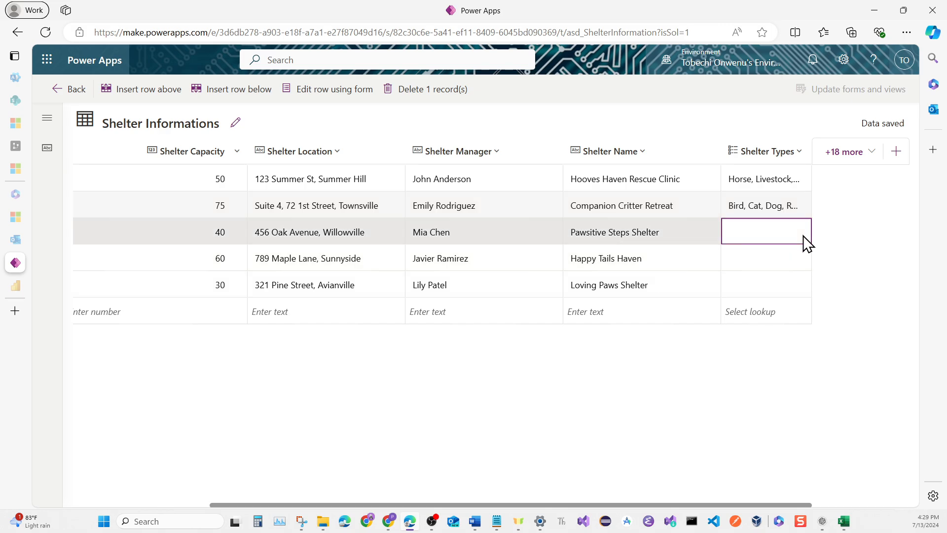
click(803, 235)
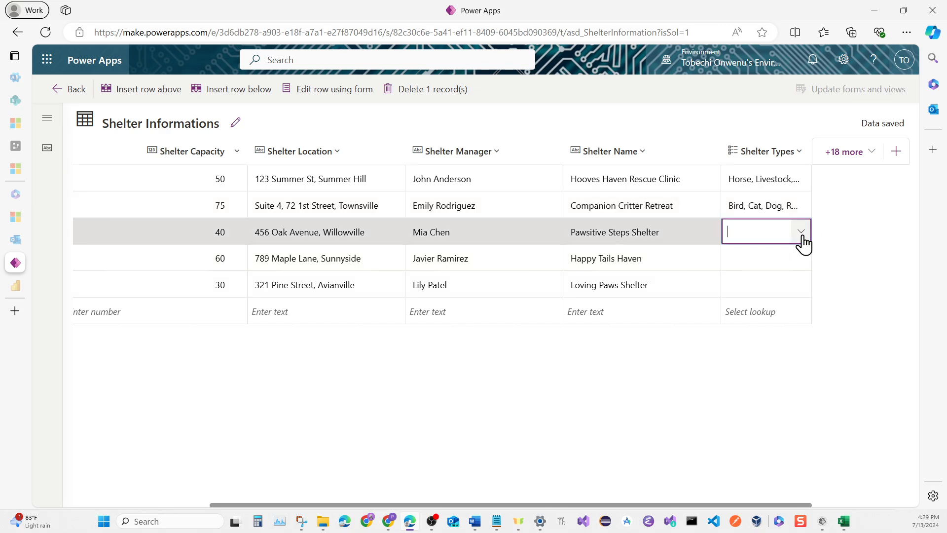
click(804, 236)
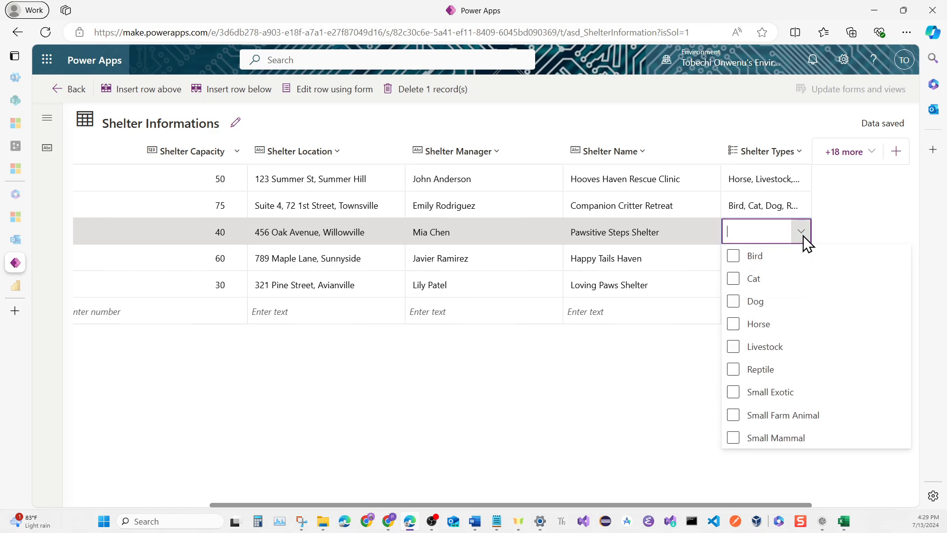
click(757, 285)
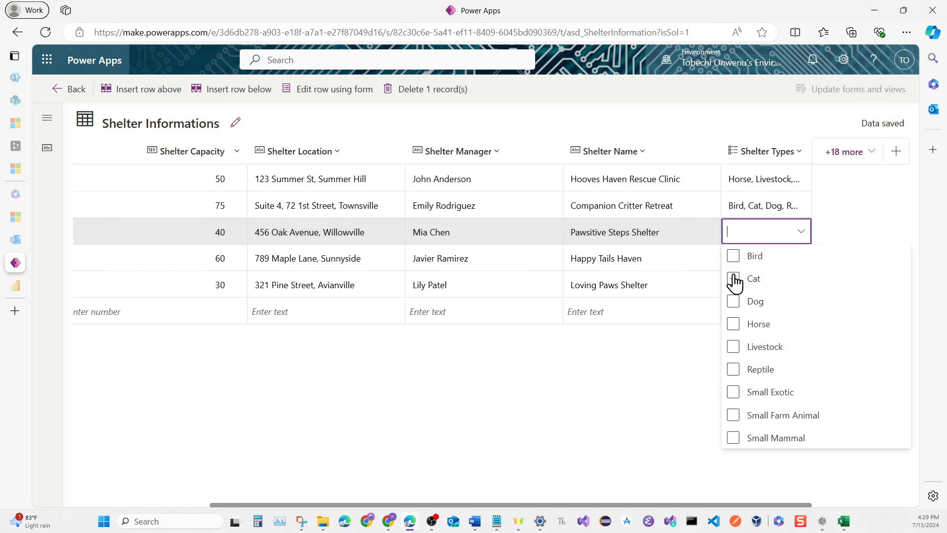
click(734, 278)
click(734, 301)
click(734, 257)
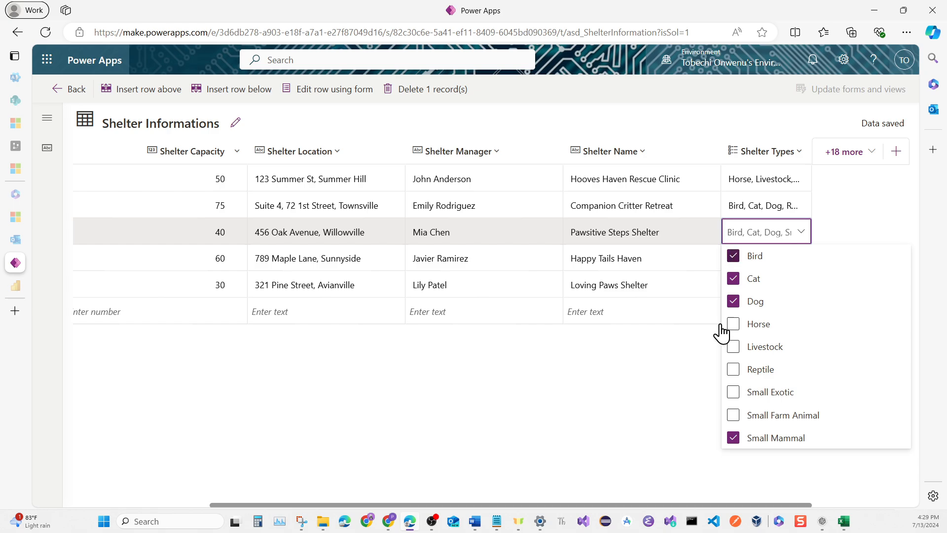
click(715, 348)
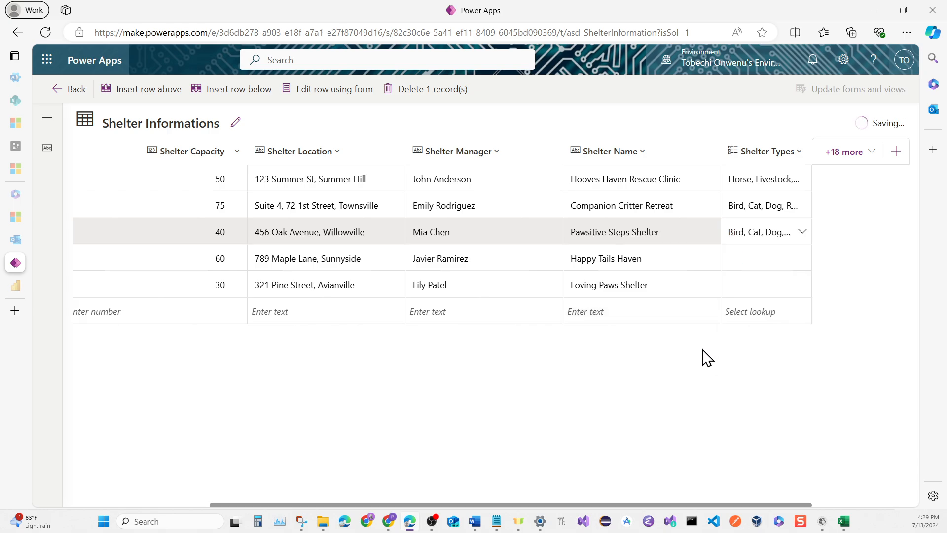
Set the Shelter Types of Happy Tails Haven to Bird, Cat, Dog and Small Mammal
click(798, 261)
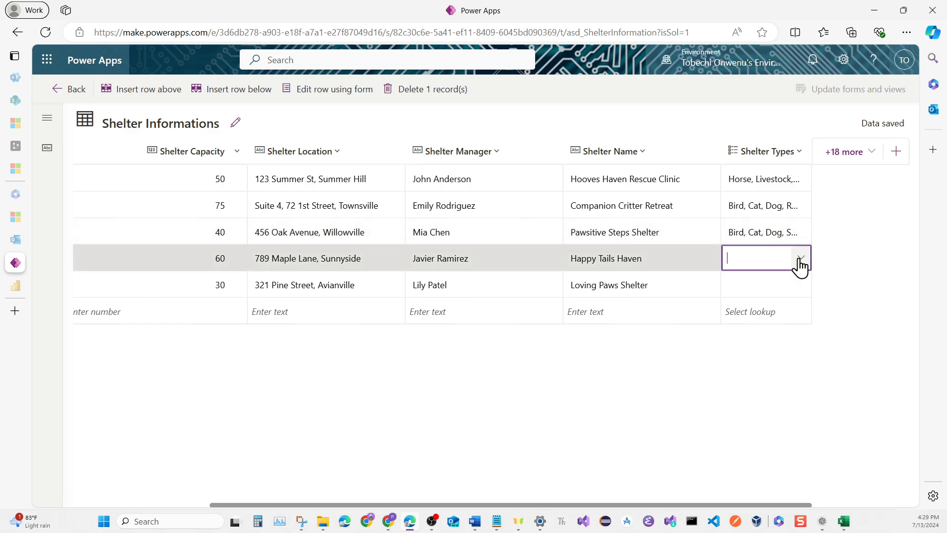
click(801, 255)
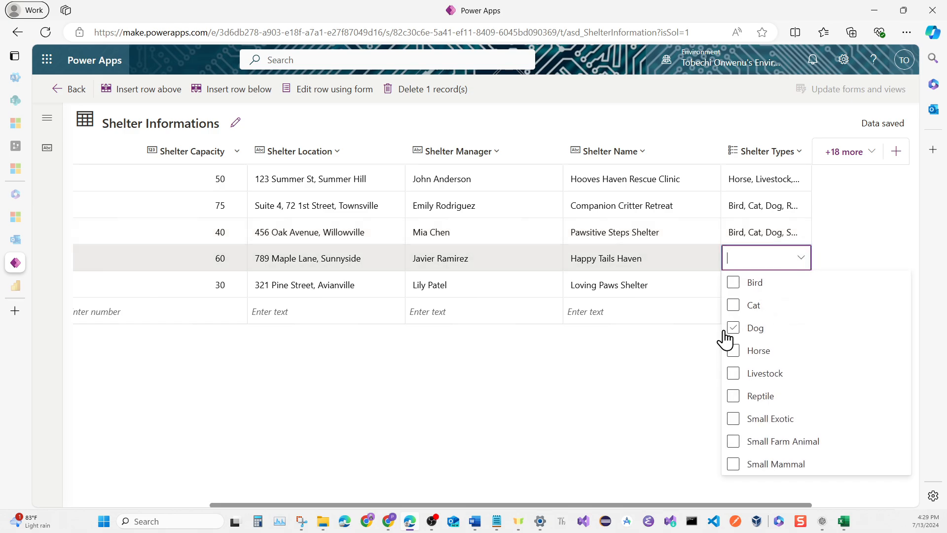
click(734, 305)
click(733, 328)
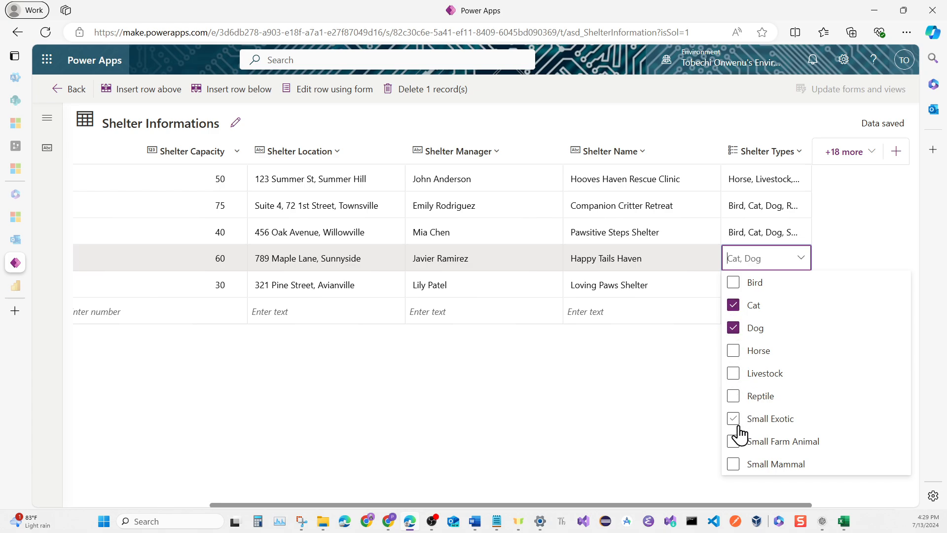
click(737, 464)
click(734, 283)
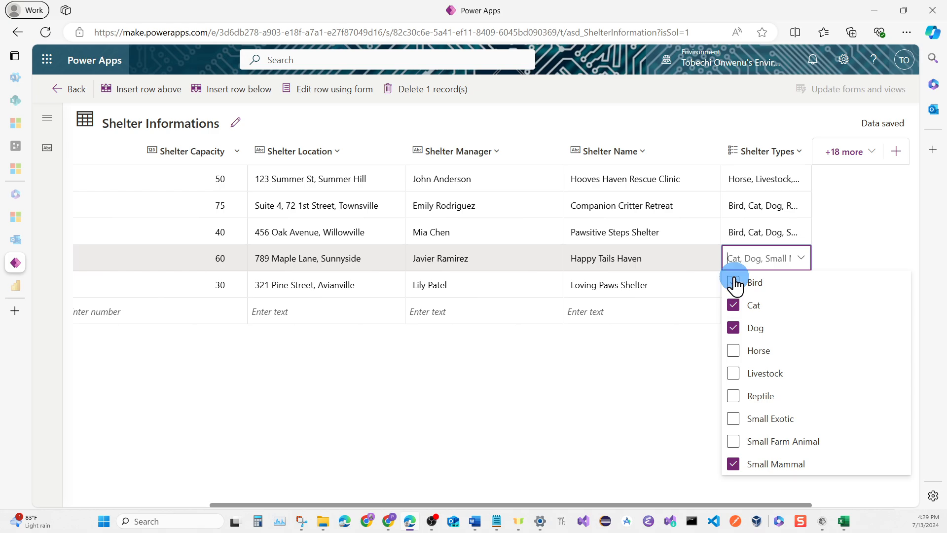
click(693, 359)
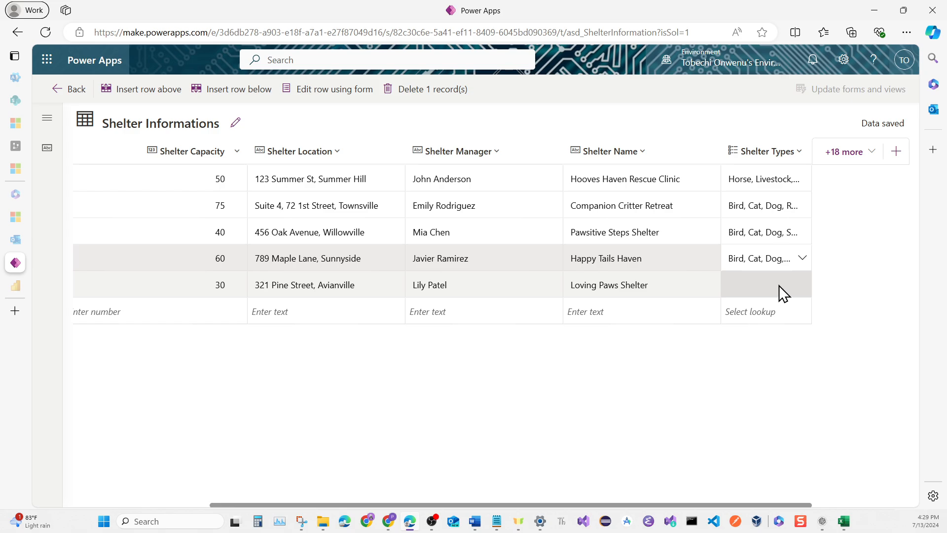
Set the Shelter Types of Loving Paws Shelter to Cat and Dog, and return to the Shelter Information table overview
click(805, 276)
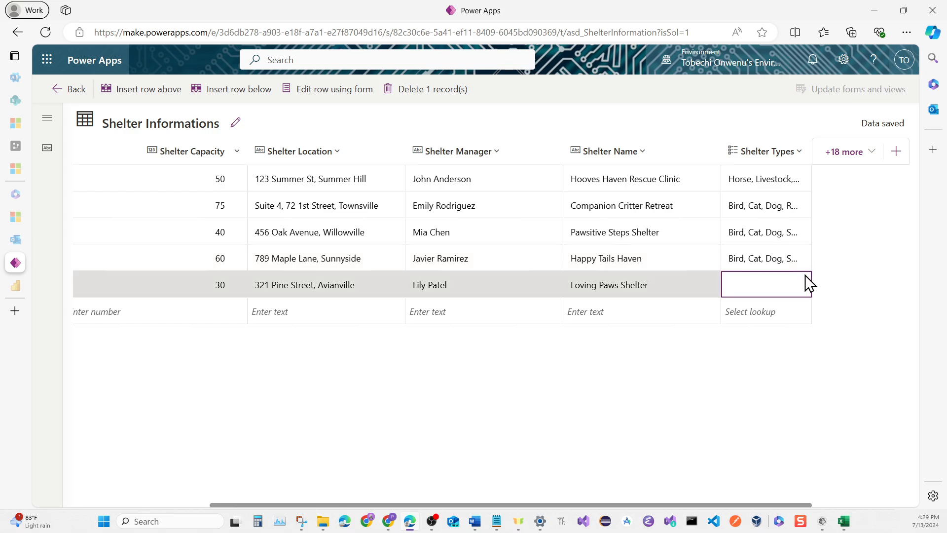
click(804, 279)
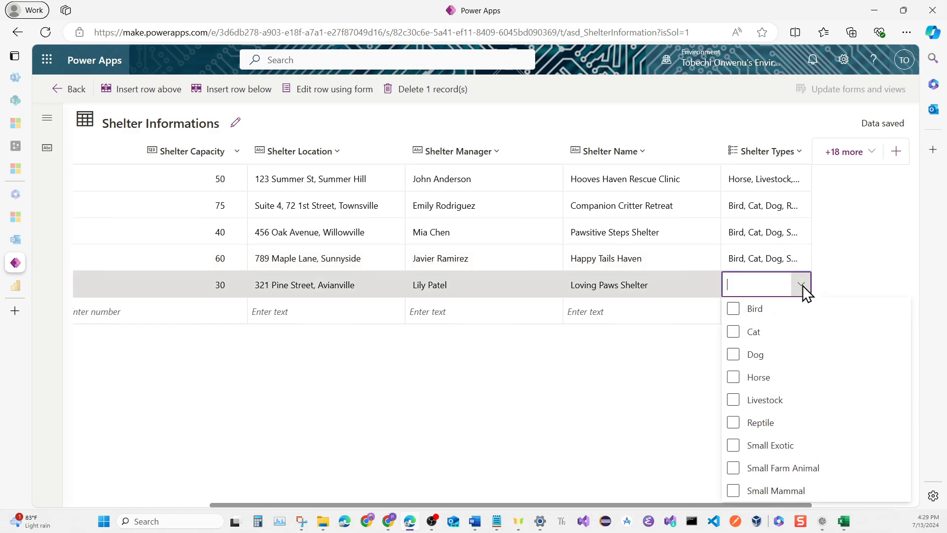
click(777, 314)
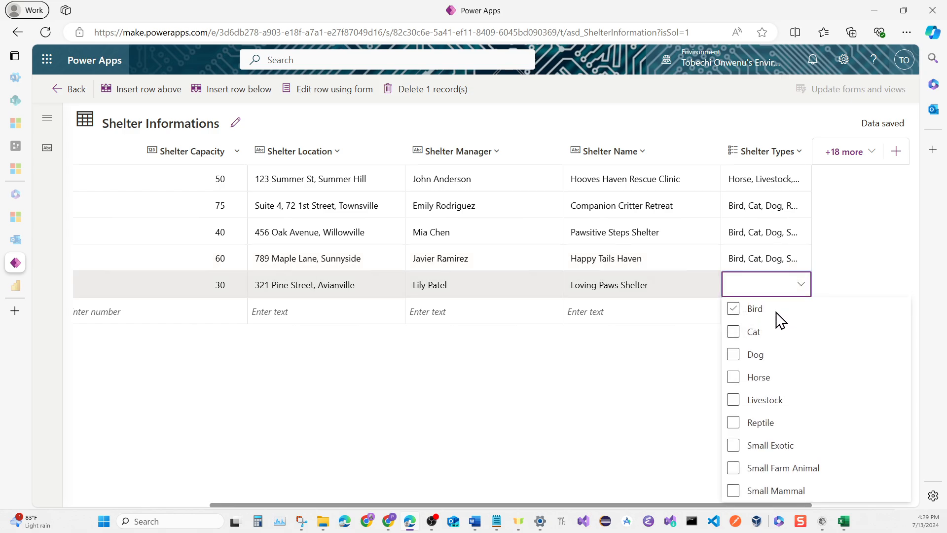
click(733, 335)
click(733, 360)
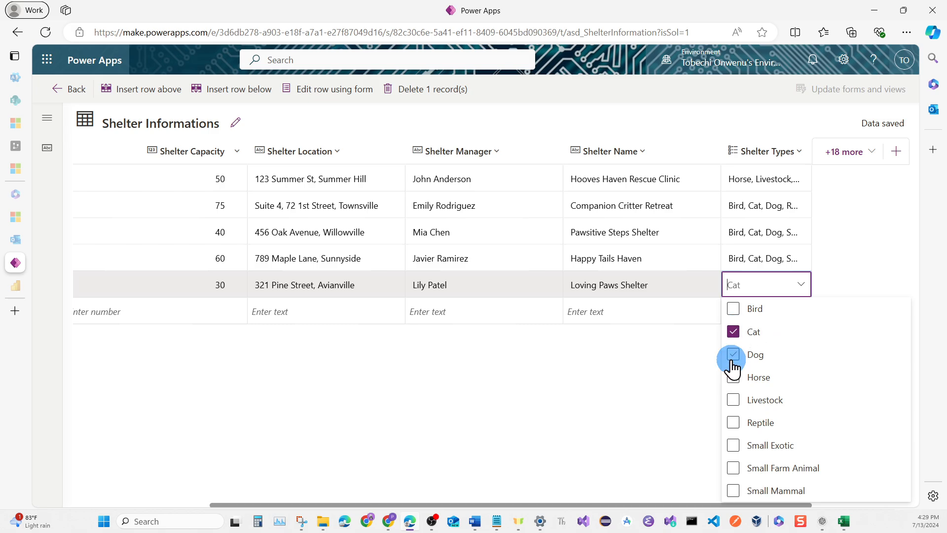
click(654, 365)
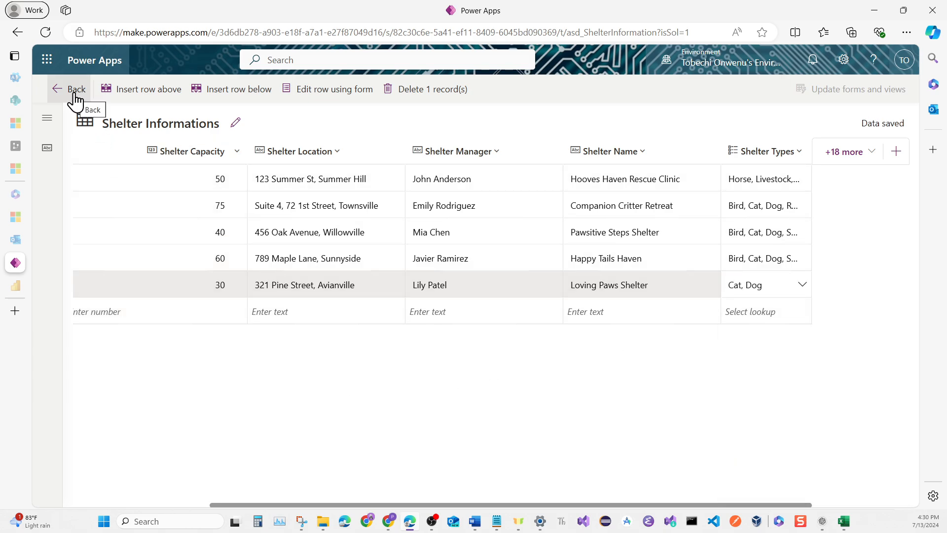
click(74, 99)
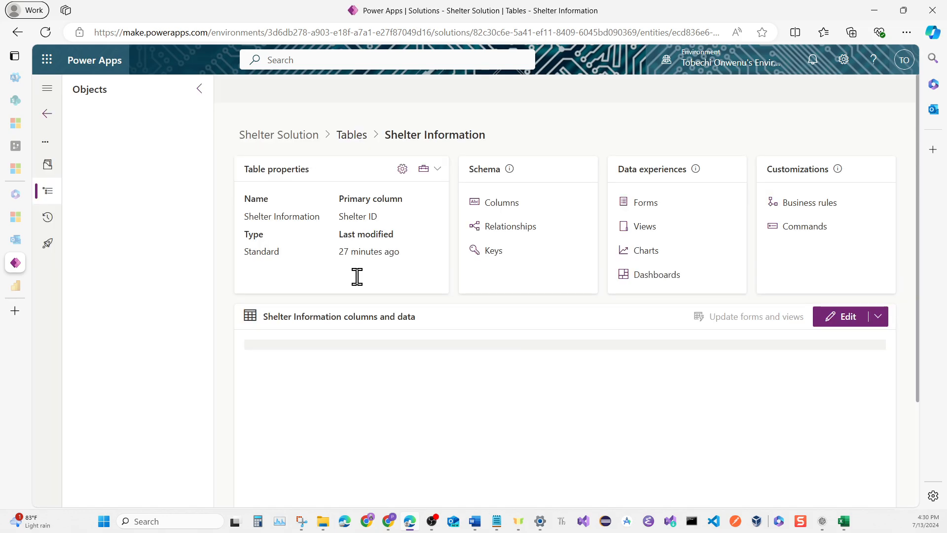